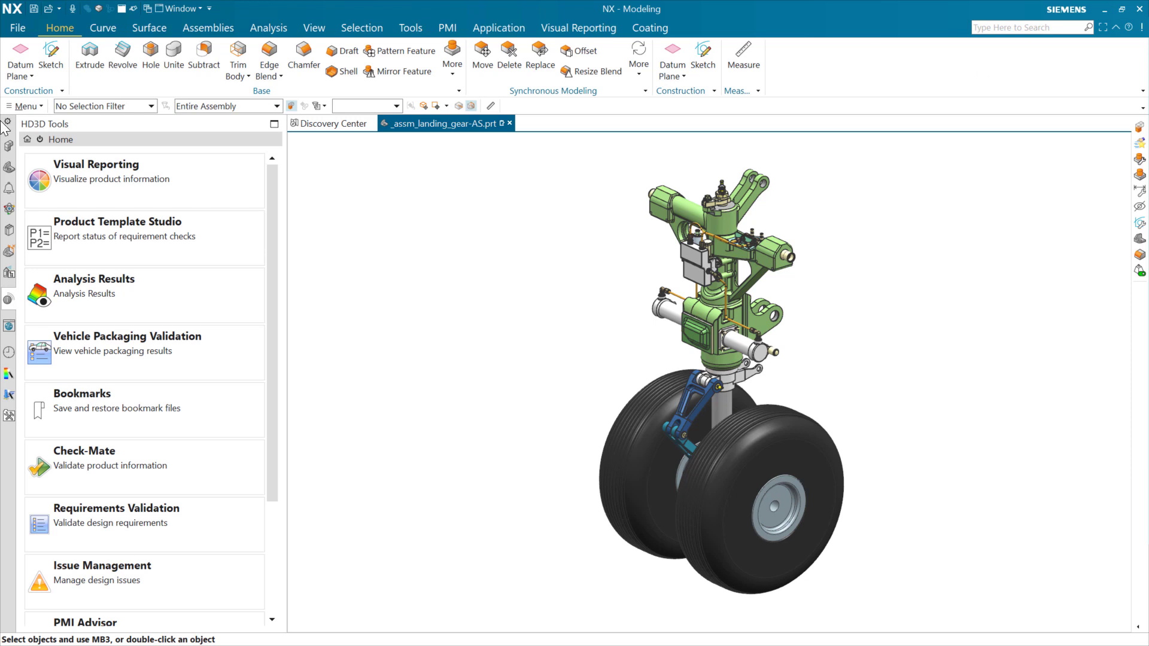
# Step: List the assembly parts with their masses and switch axle-PT to the Entire Part reference set
pyautogui.click(9, 145)
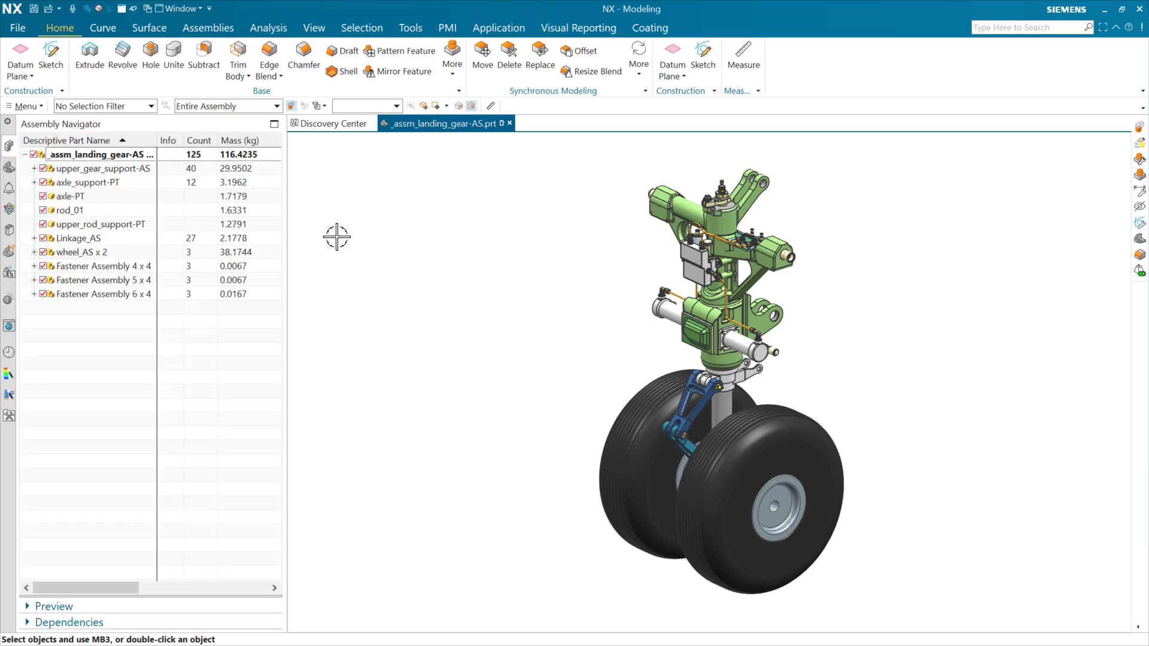
pyautogui.click(77, 195)
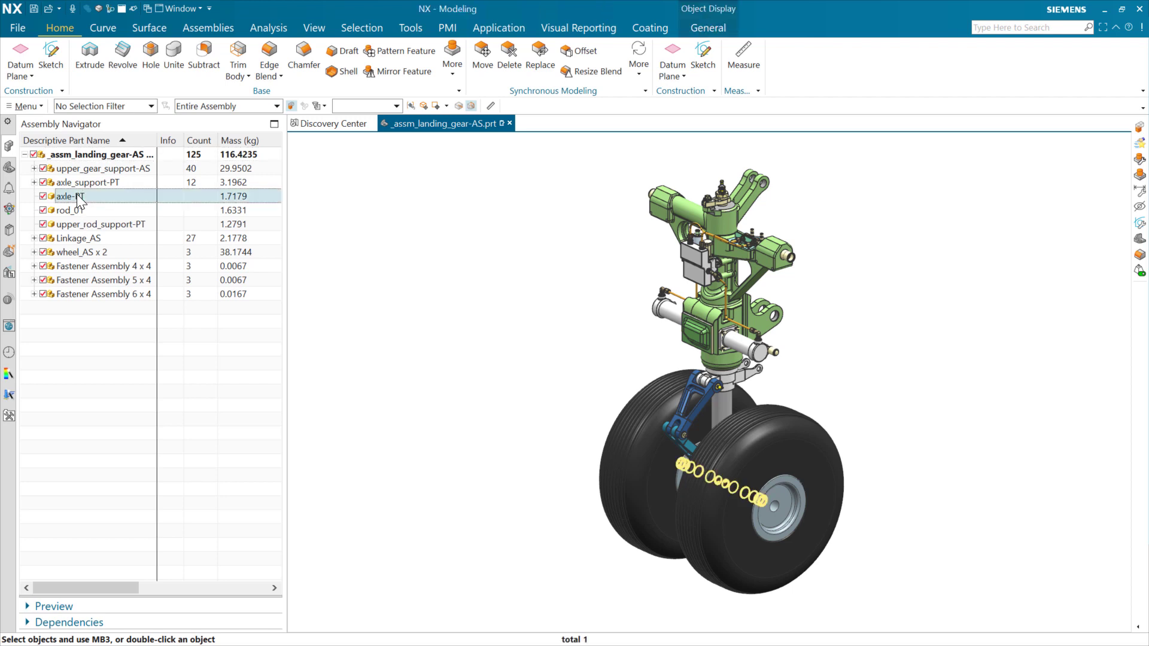
pyautogui.rightClick(92, 197)
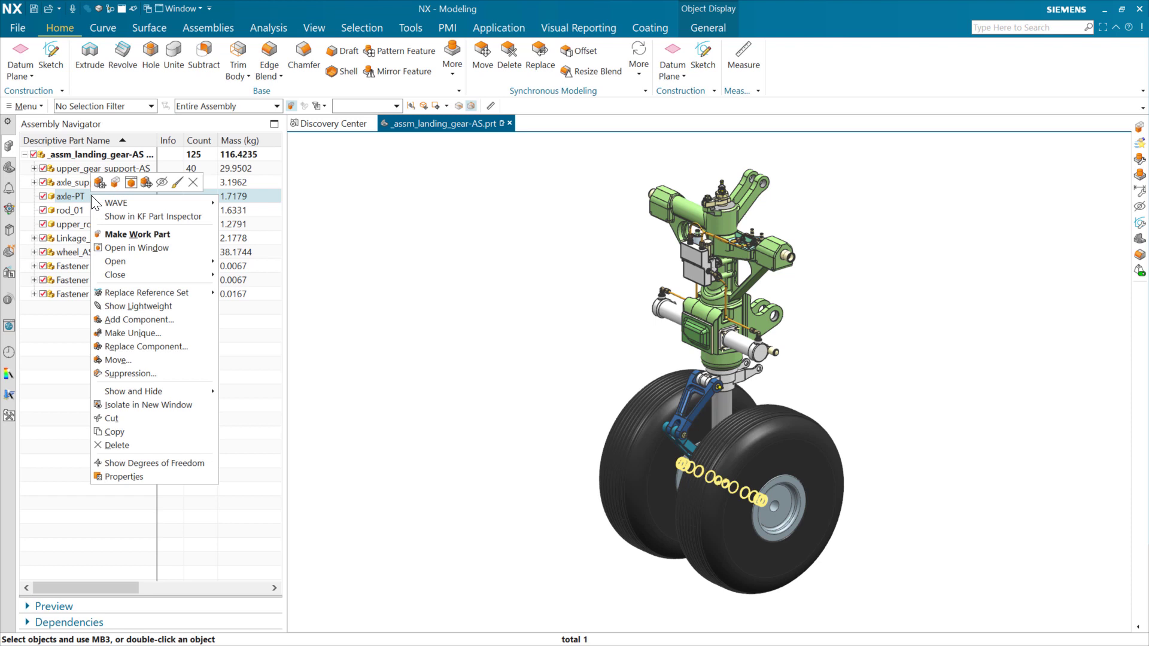
pyautogui.moveTo(183, 297)
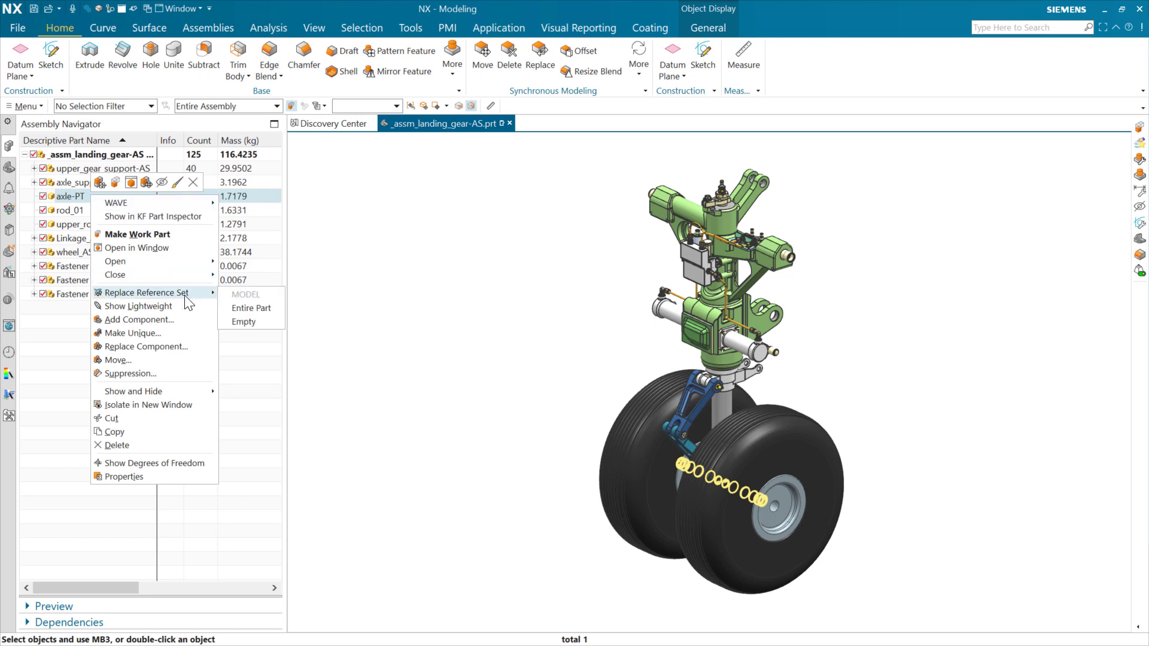
pyautogui.click(263, 308)
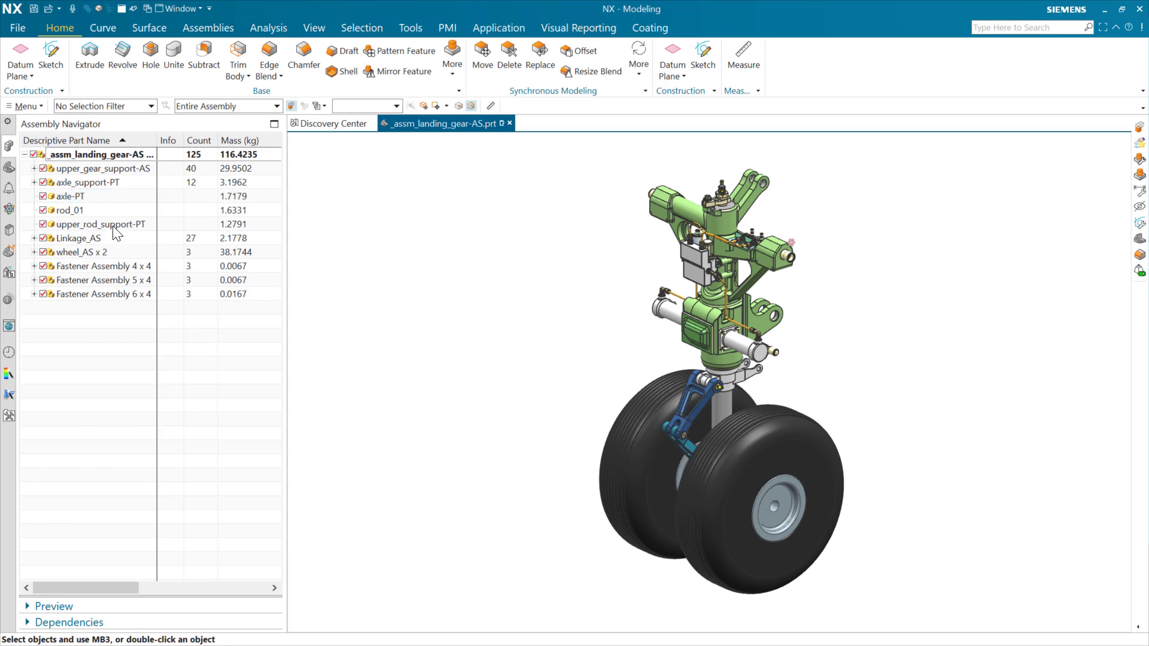
pyautogui.rightClick(110, 199)
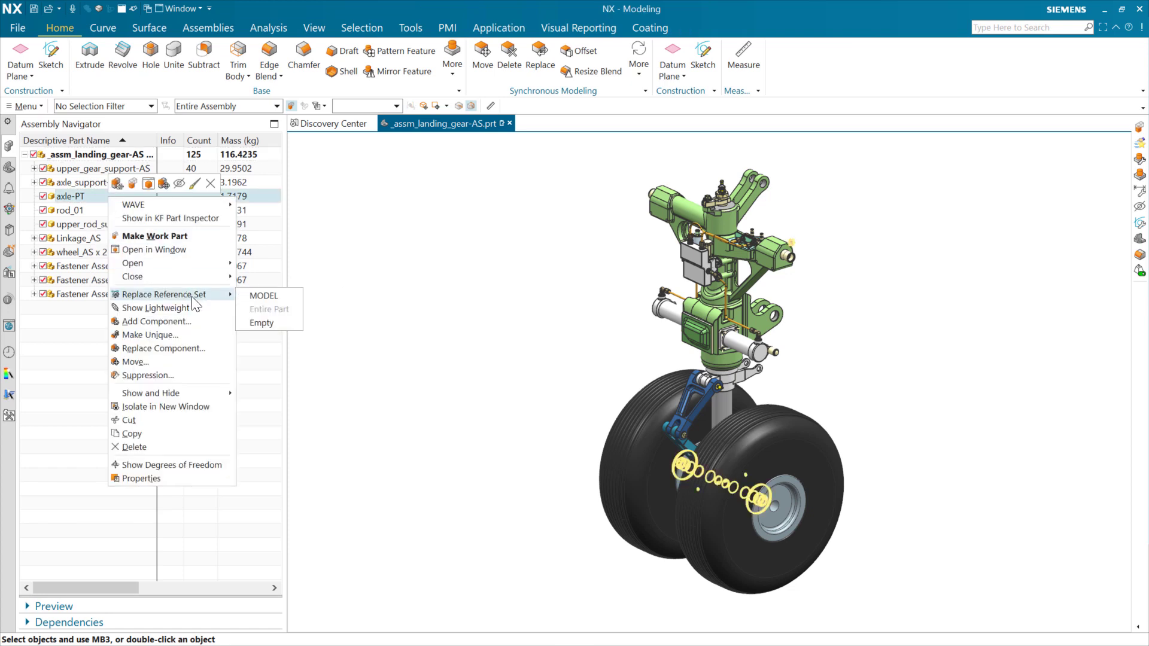
pyautogui.click(281, 295)
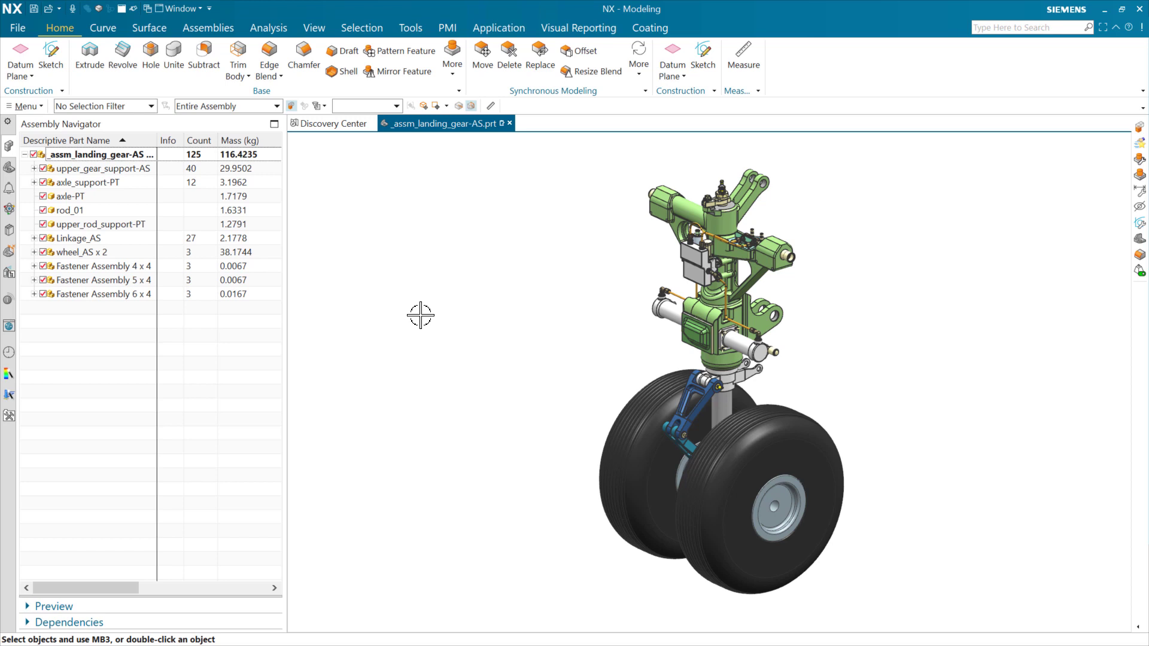
# Step: Switch the resource bar from the assembly part list back to HD3D Tools
pyautogui.click(8, 300)
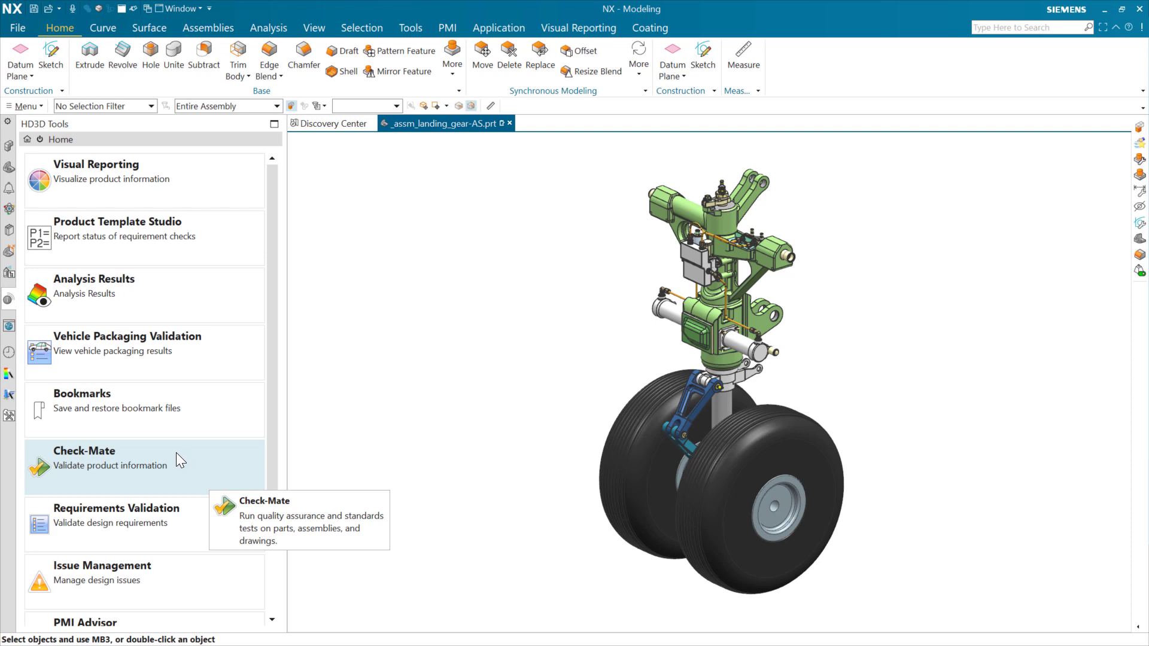
# Step: In Check-Mate test setup, choose the Assemblies test Check Reference Set for Mass Properties
pyautogui.click(199, 462)
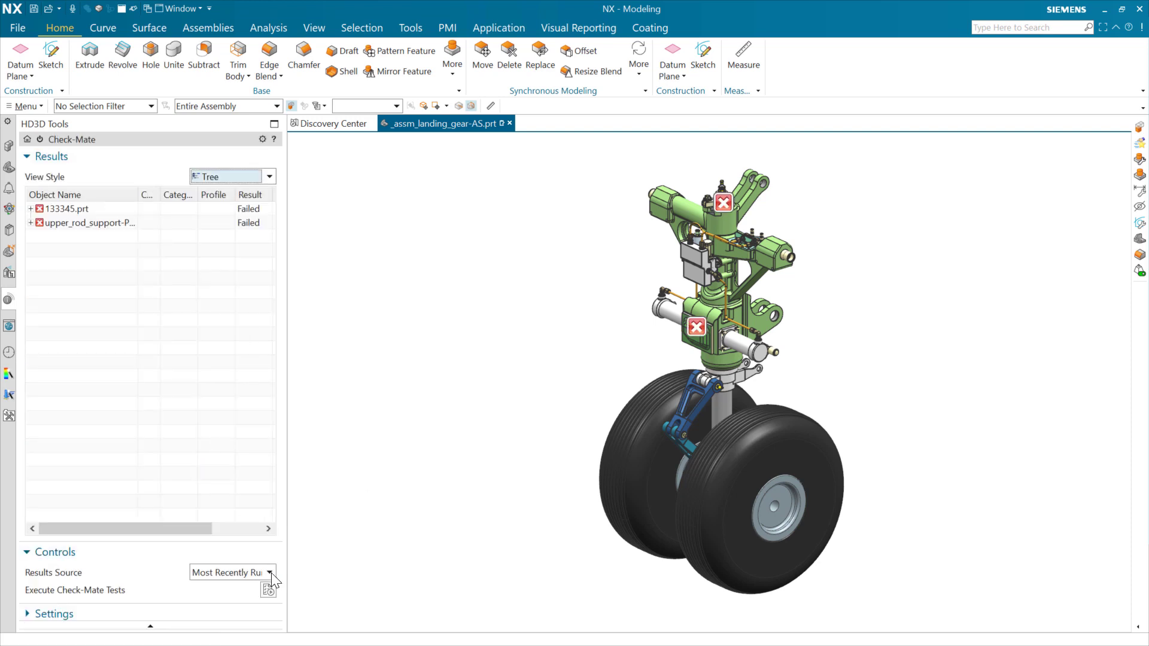
pyautogui.click(265, 615)
pyautogui.click(254, 607)
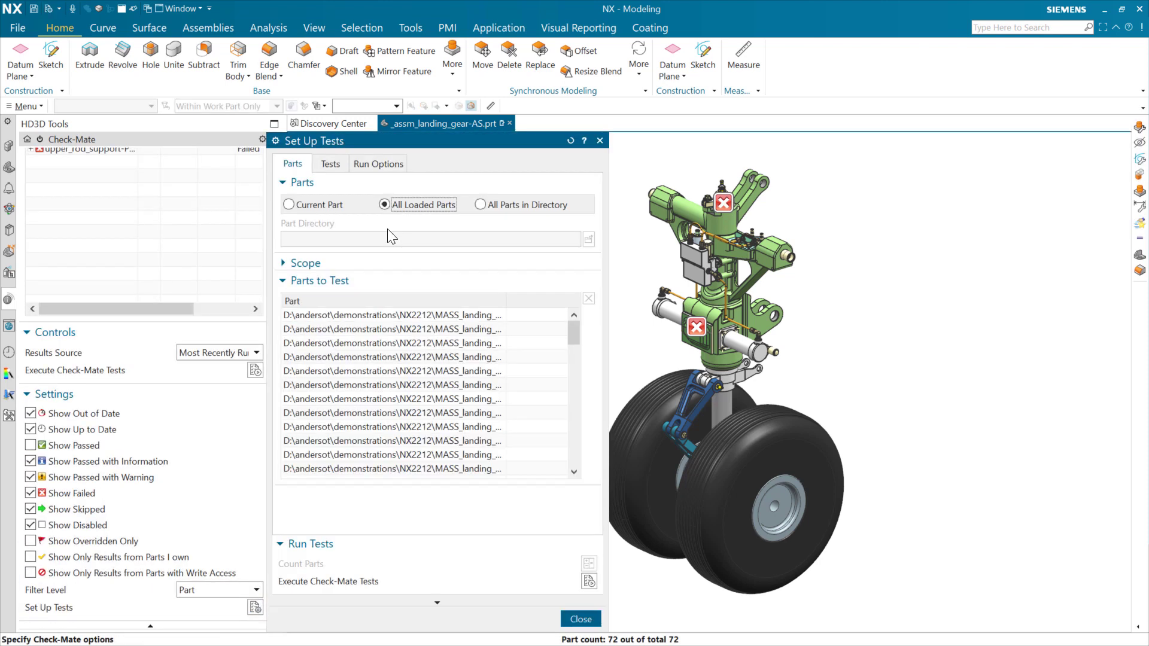
pyautogui.click(330, 163)
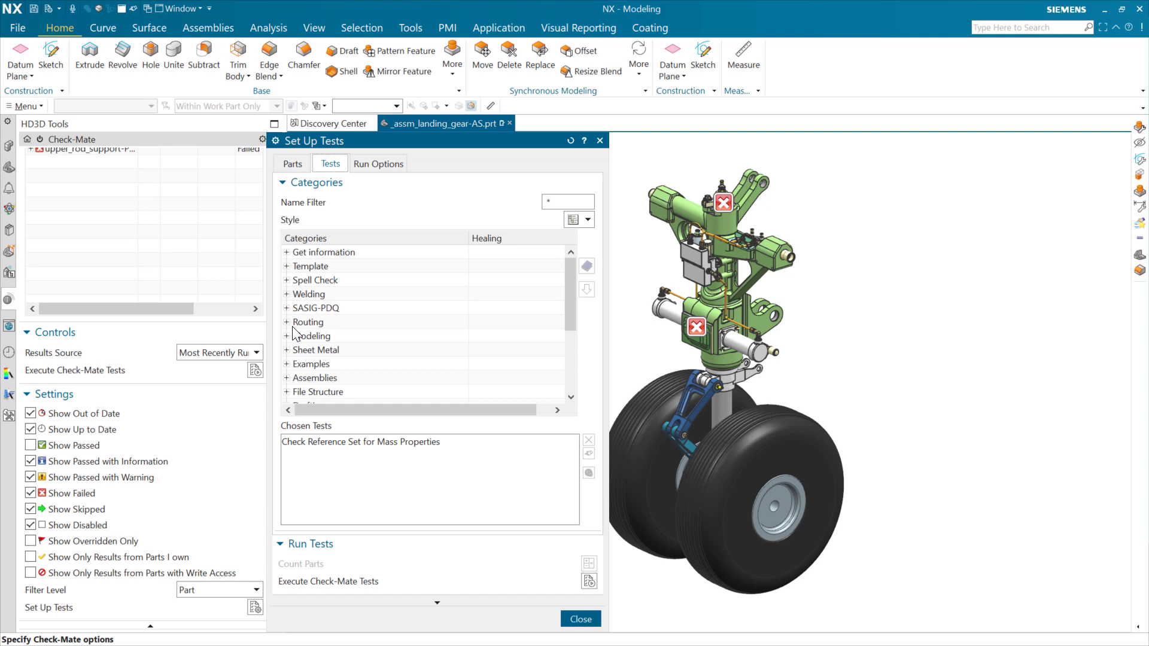
pyautogui.click(287, 377)
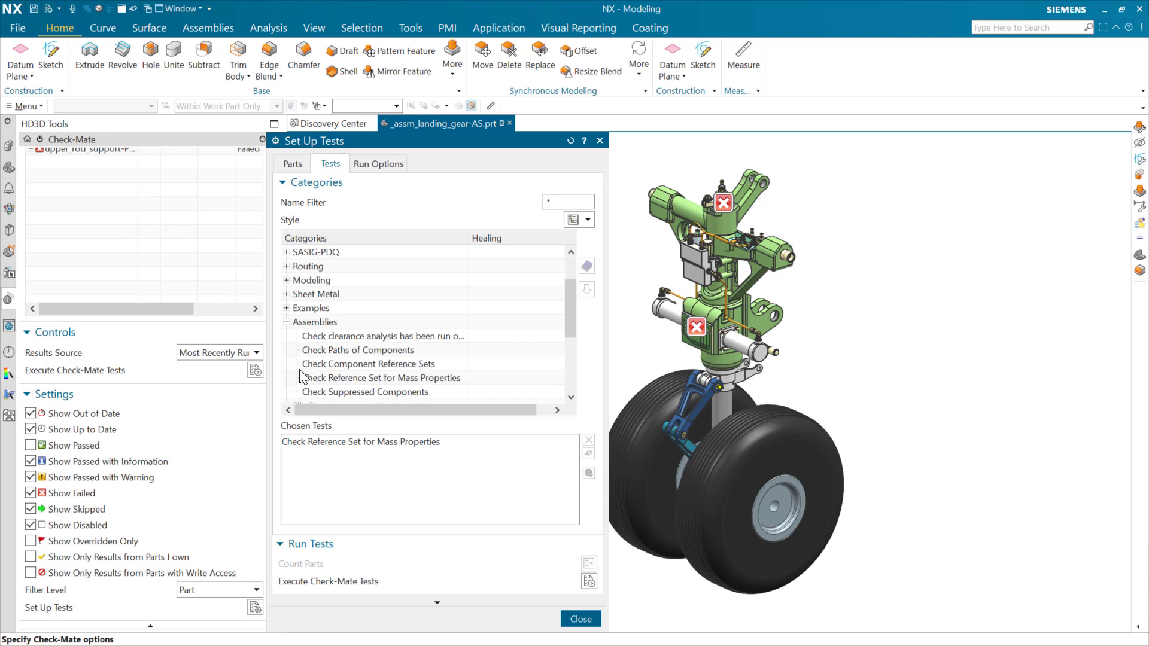
pyautogui.click(380, 380)
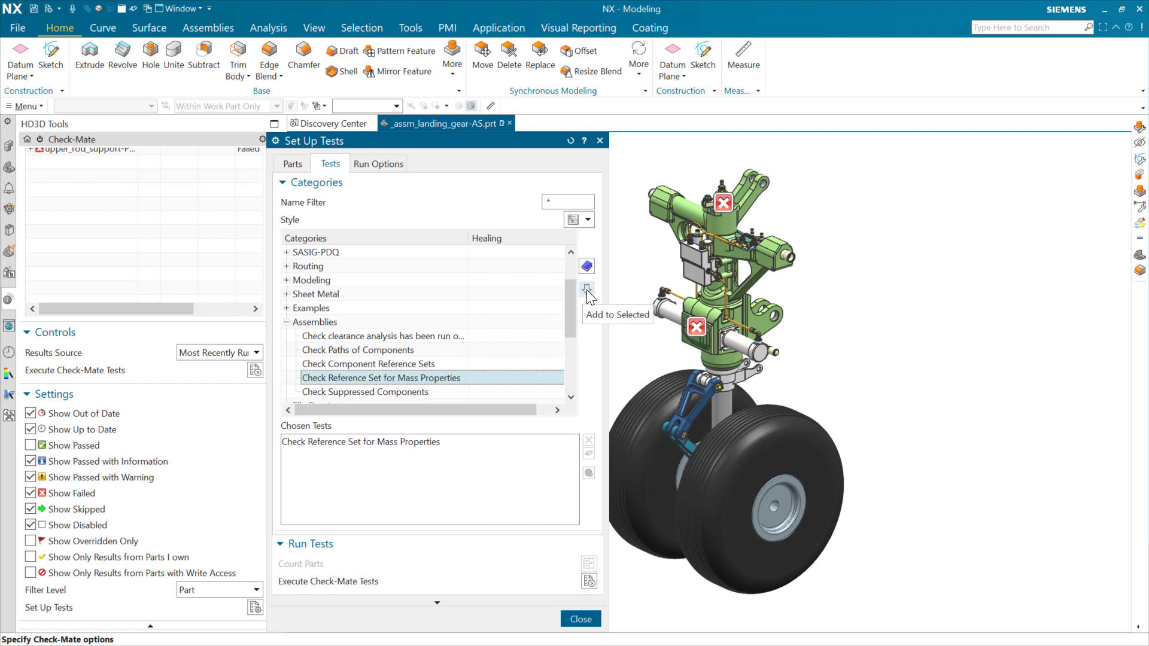
# Step: Open Customization for Check Reference Set for Mass Properties, showing valid sets Model, Empty, Simplified
pyautogui.click(487, 442)
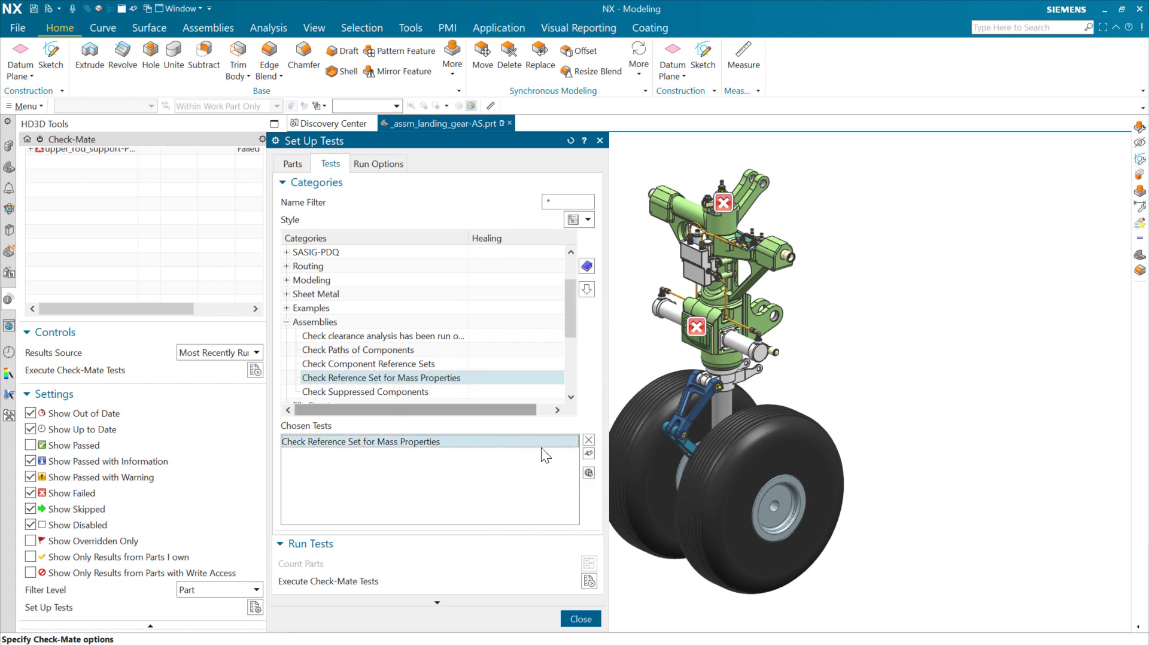
pyautogui.click(589, 454)
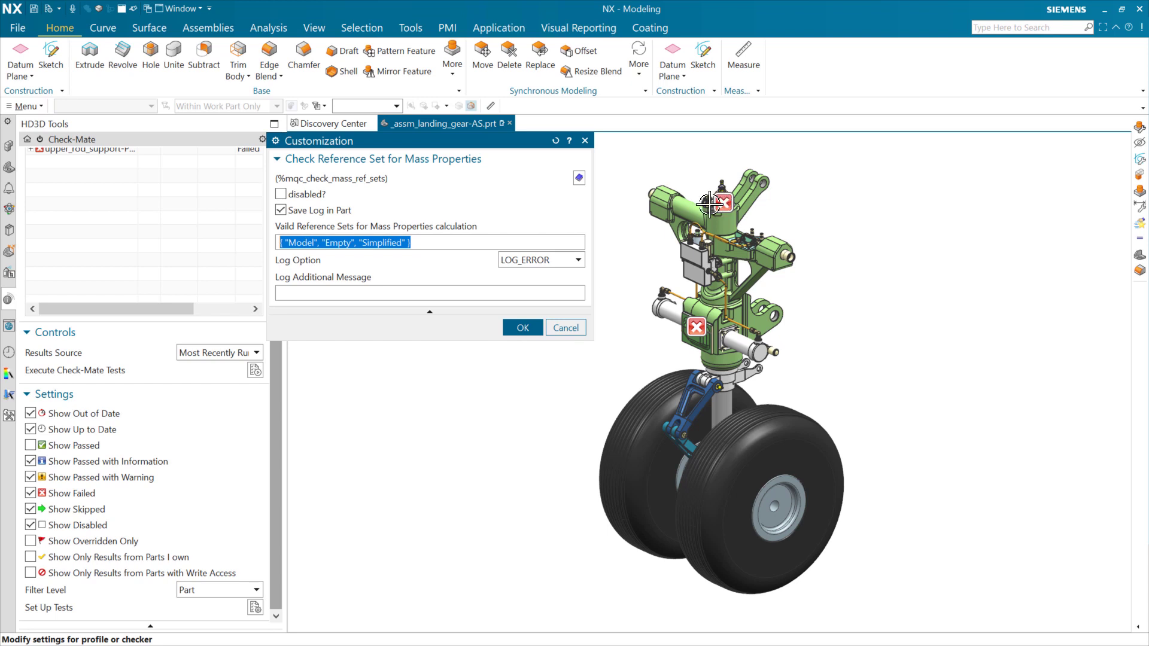
# Step: Keep the mass-properties test's log option at LOG_ERROR and confirm the Customization dialog
pyautogui.click(576, 257)
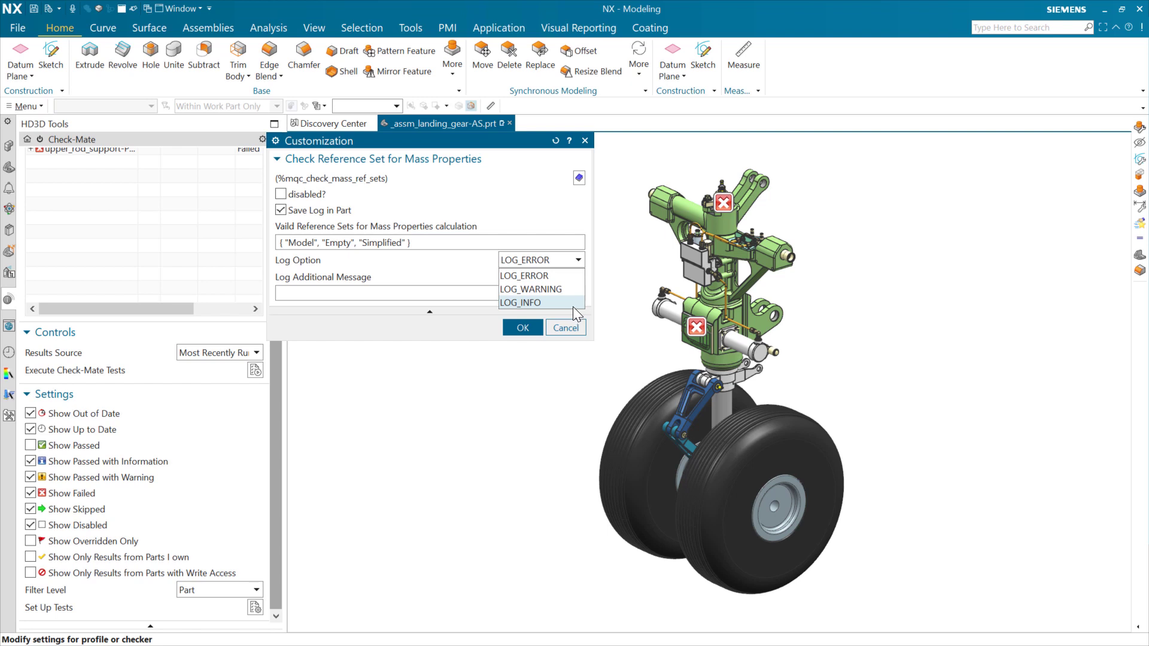
pyautogui.click(508, 219)
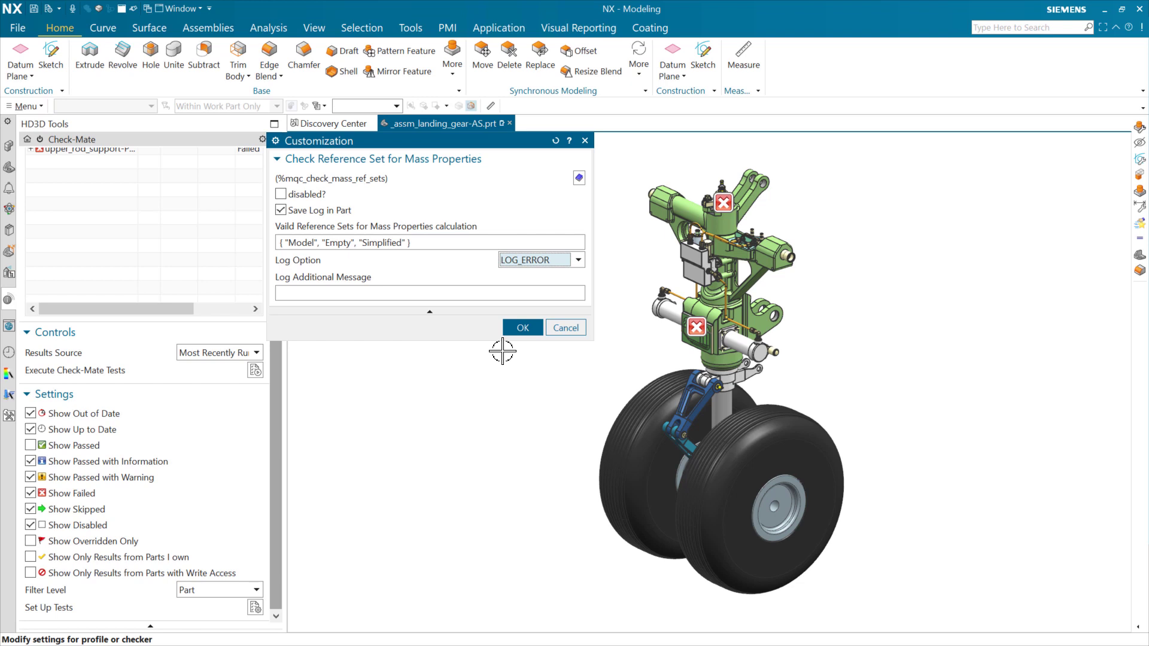
pyautogui.click(523, 328)
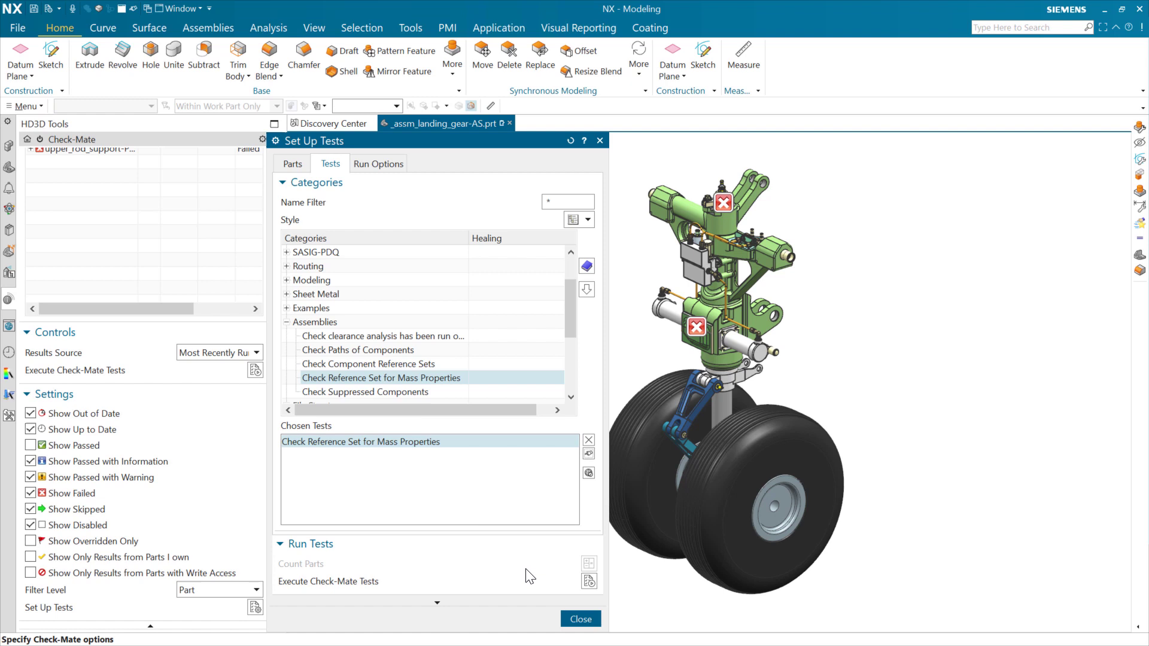
# Step: Close test setup and execute Check-Mate, which fails 133345.prt and upper_rod_support
pyautogui.click(571, 618)
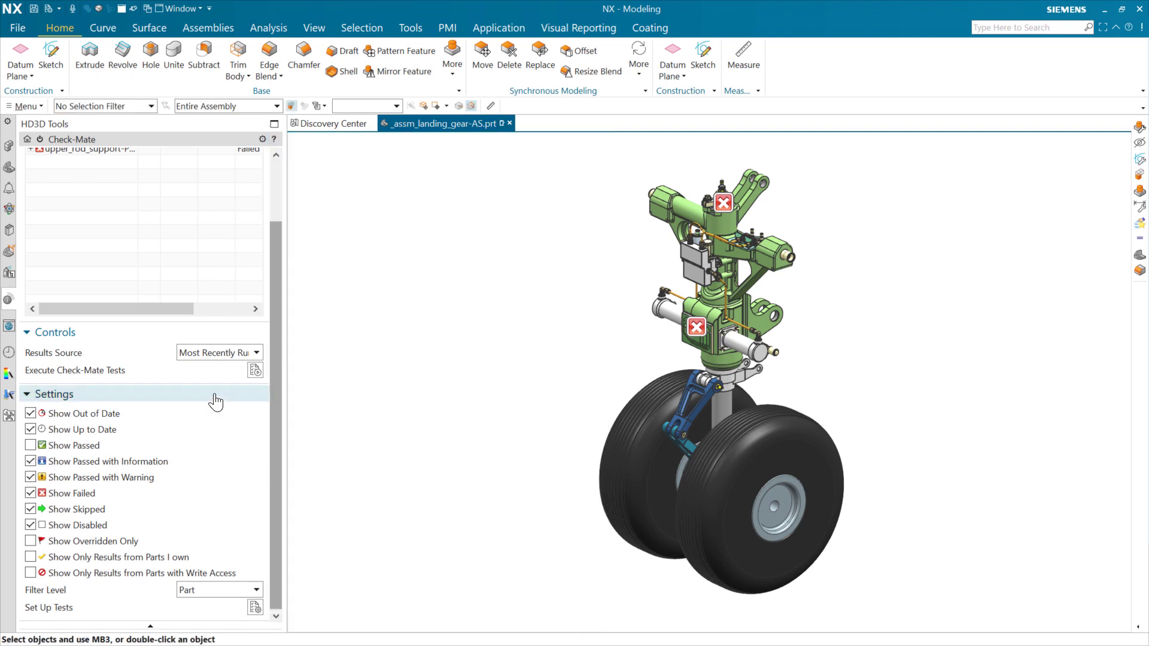
pyautogui.click(251, 520)
pyautogui.click(267, 590)
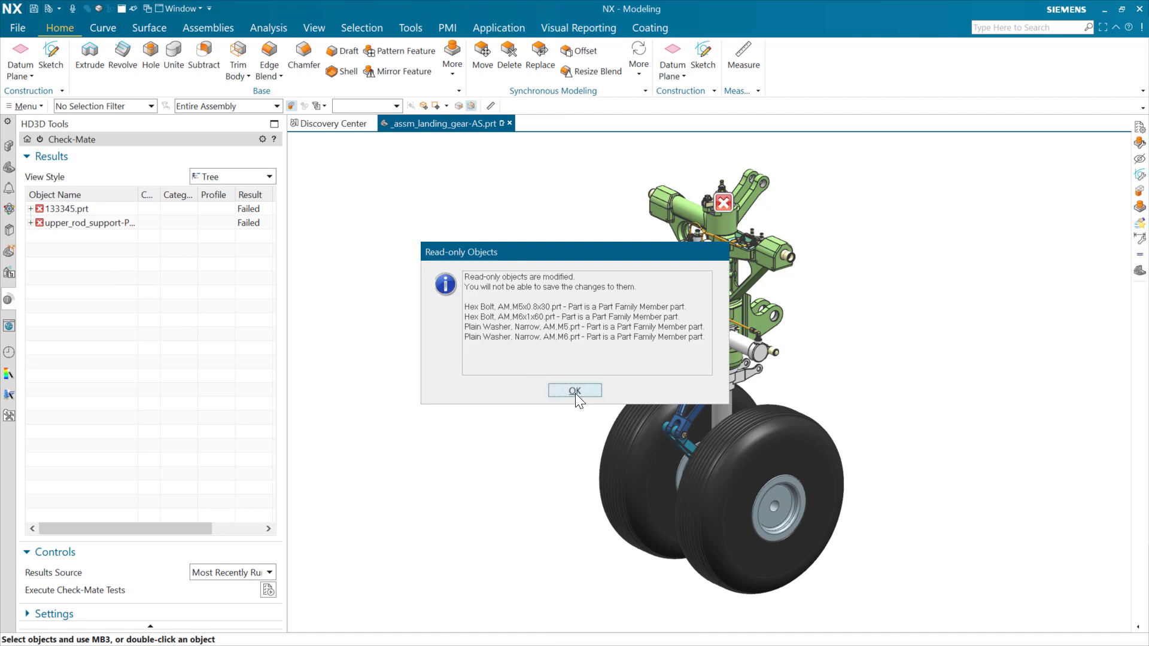
# Step: Dismiss the read-only notice, review both failed reference-set results, and open upper_rod_support's context menu
pyautogui.click(579, 390)
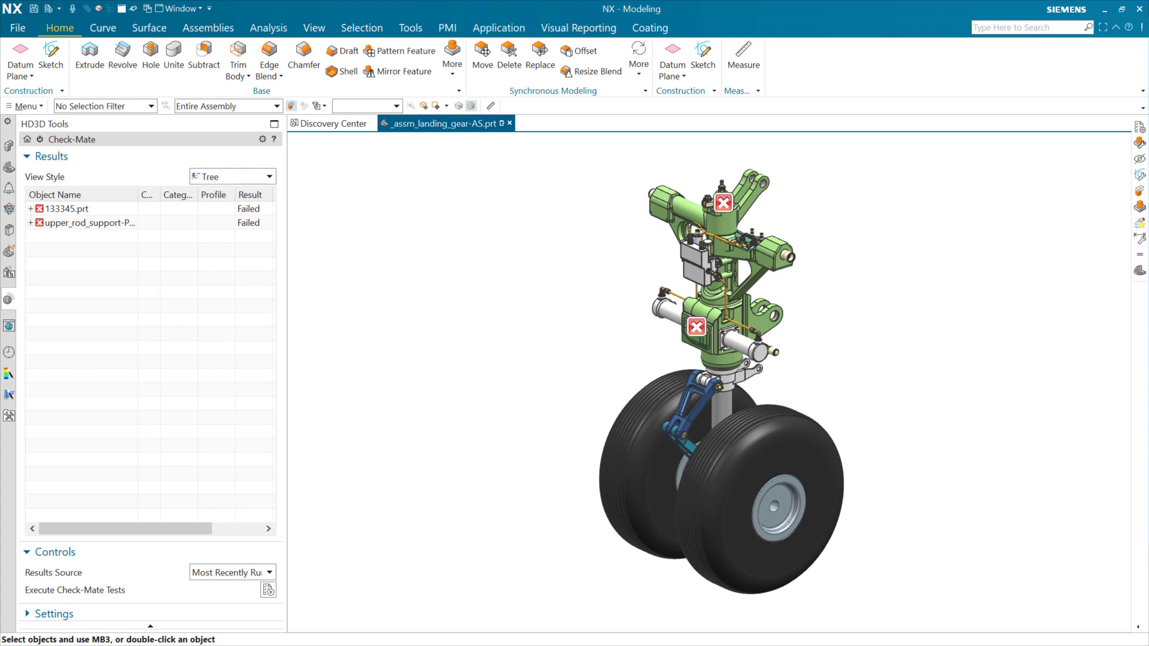
pyautogui.click(30, 223)
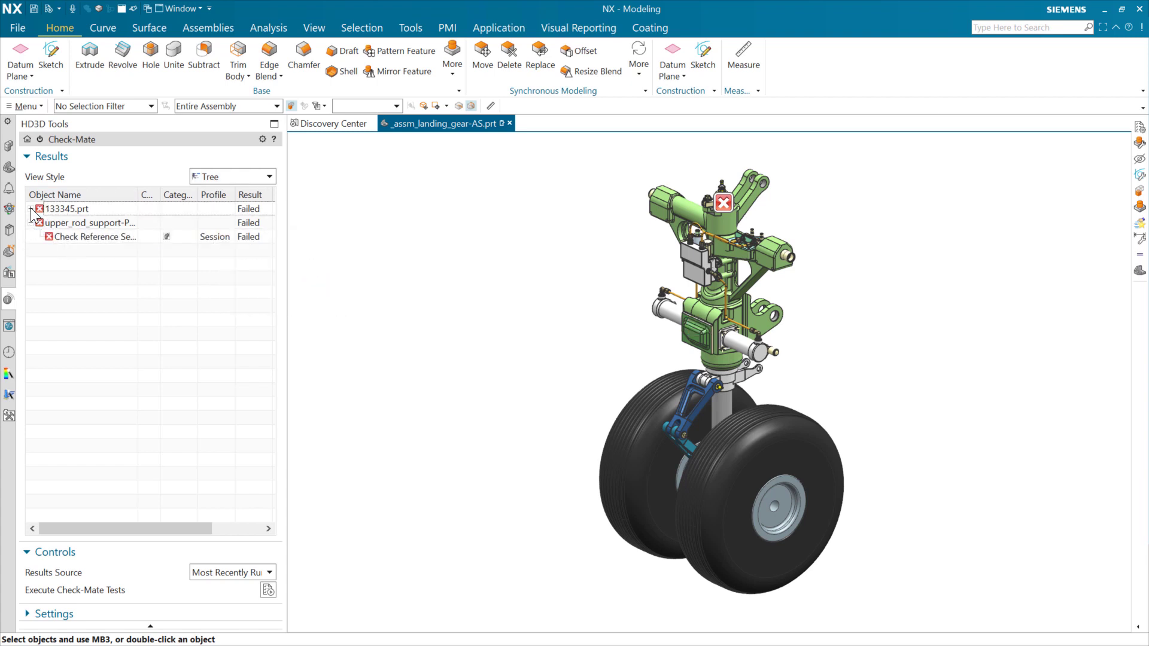
pyautogui.click(85, 235)
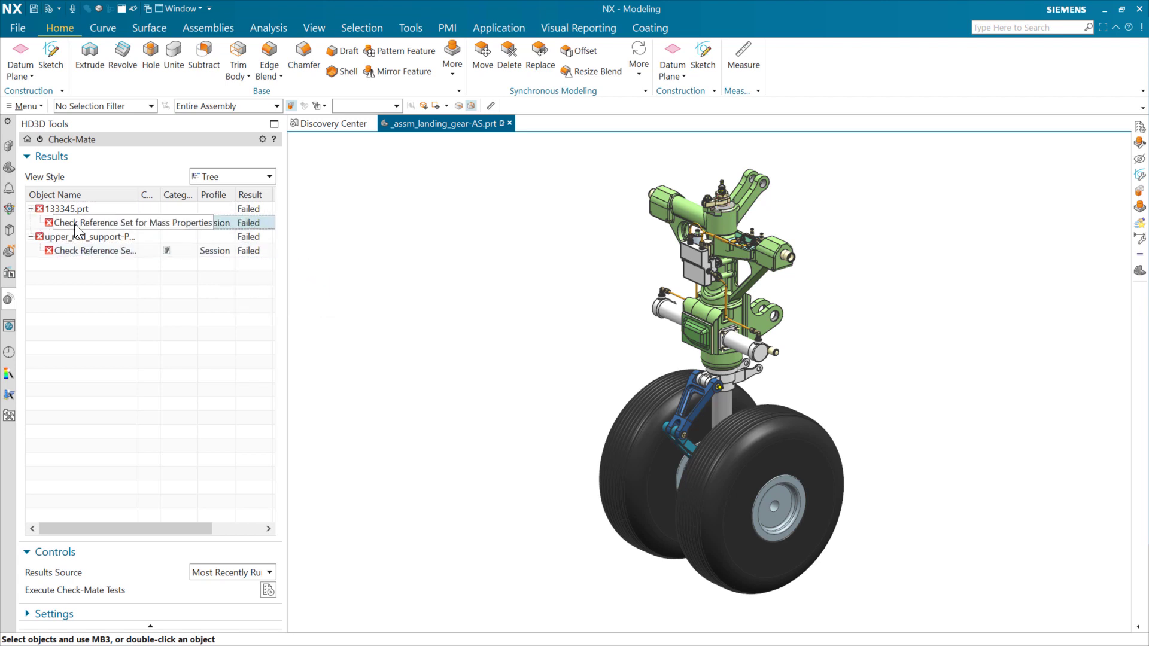
pyautogui.click(73, 212)
pyautogui.click(77, 238)
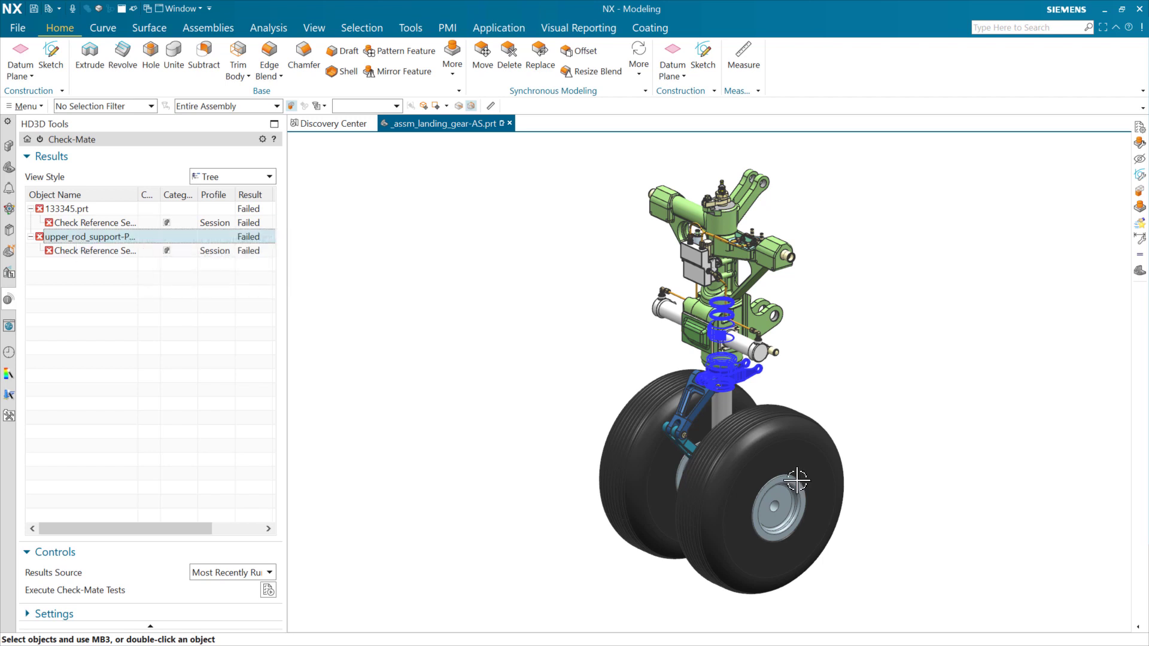
pyautogui.rightClick(110, 239)
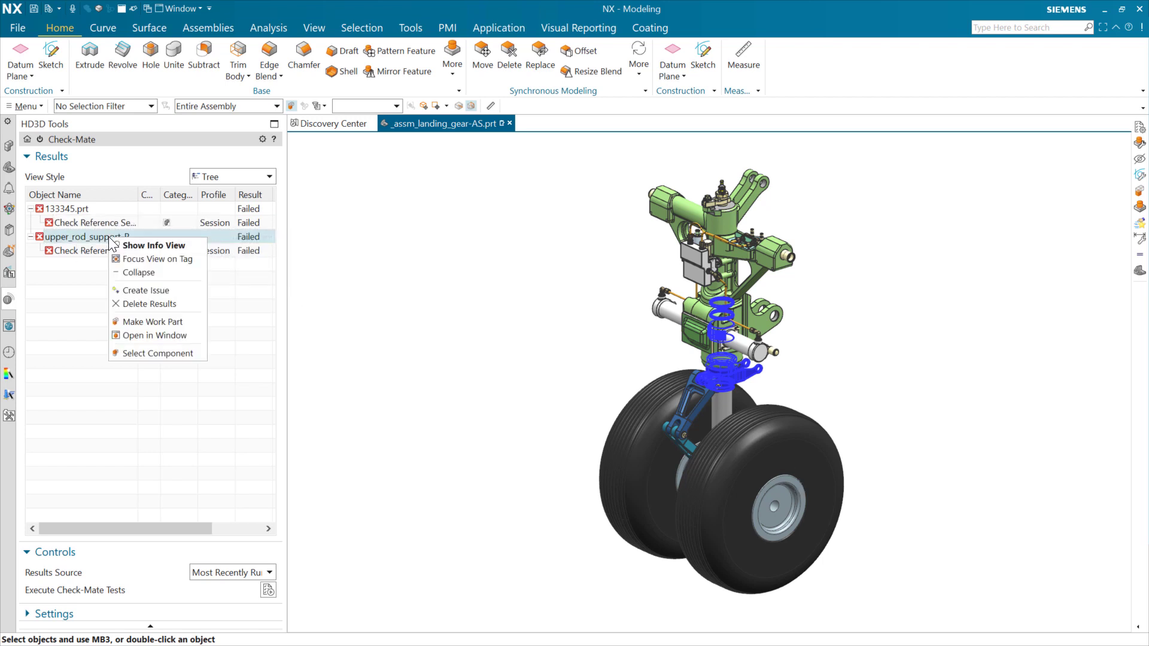
# Step: Open upper_rod_support-PT.prt in its own window
pyautogui.click(167, 336)
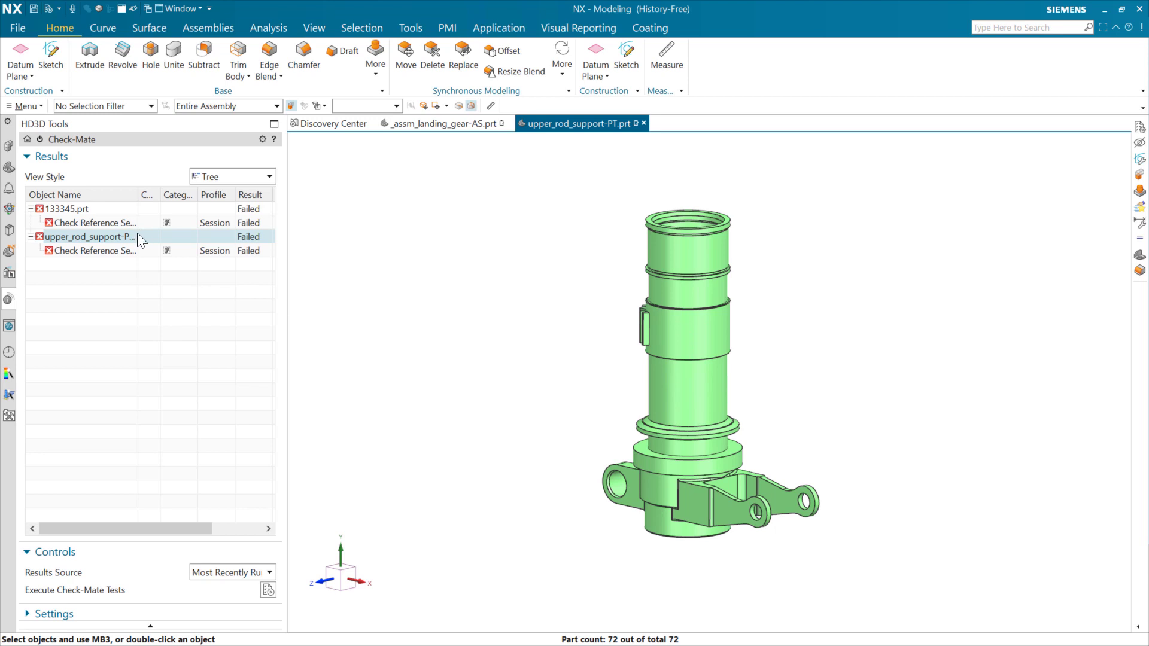
# Step: Read the failed Check Reference Set result, then view upper_rod_support-PT's 1.2791 kg mass in the Assembly Navigator
pyautogui.click(105, 251)
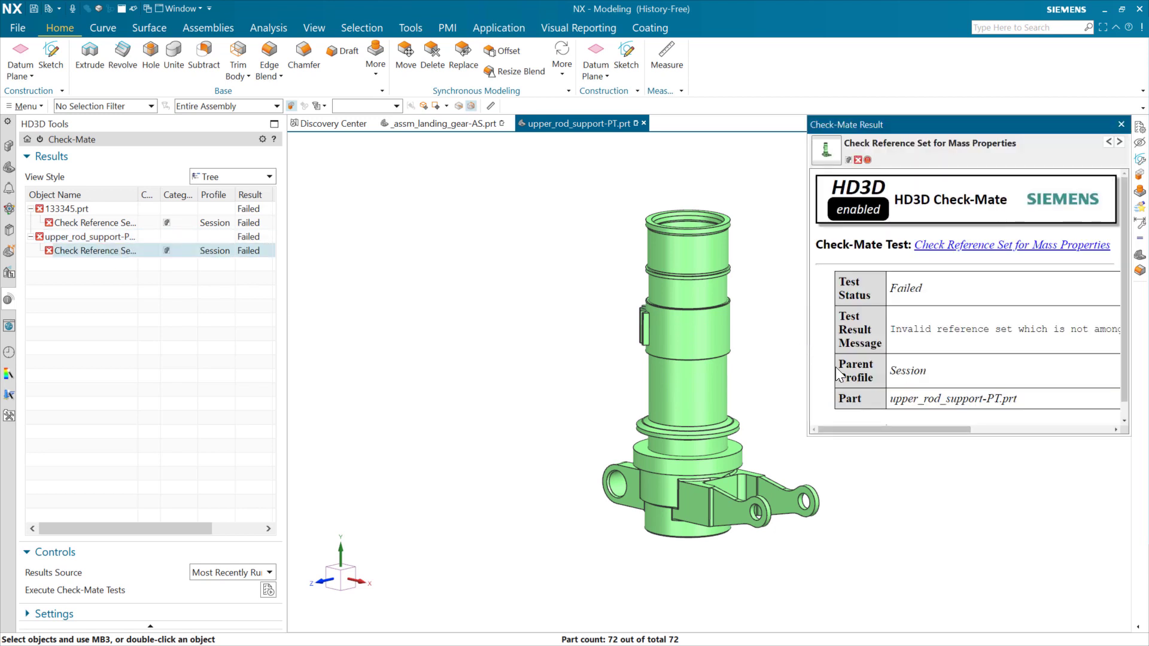
pyautogui.moveTo(951, 430); pyautogui.dragTo(1135, 429)
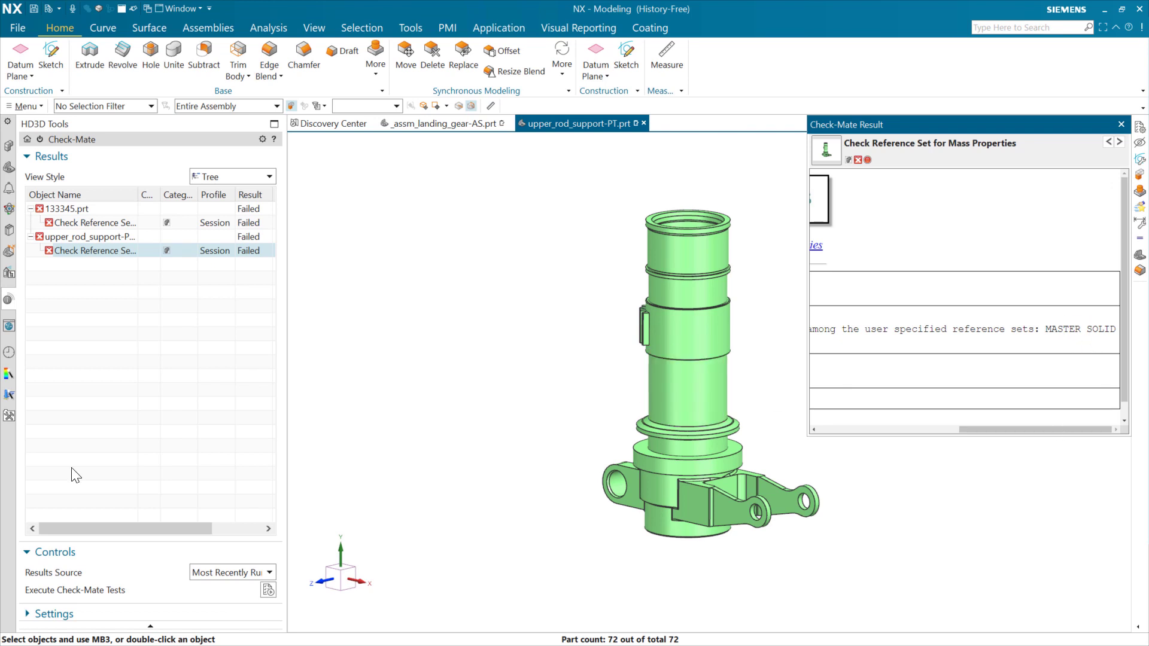
pyautogui.click(1120, 125)
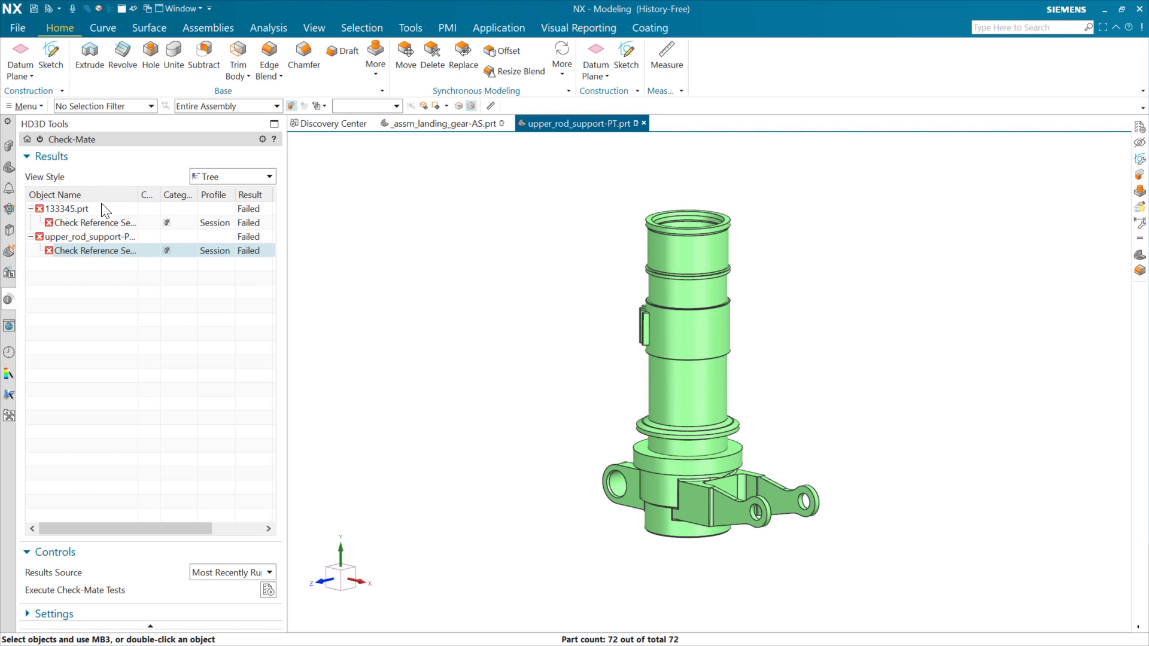
pyautogui.click(9, 146)
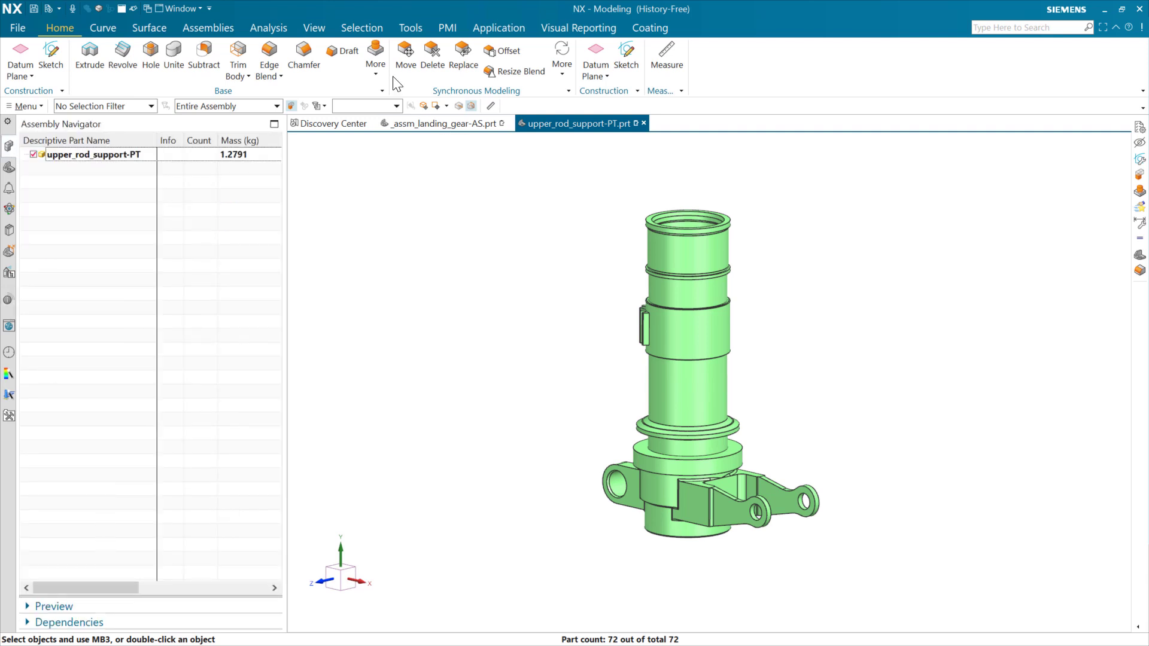
# Step: Show upper_rod_support-PT's mass properties with its MASTER SOLID configuration context, then open Mass Properties Options
pyautogui.click(268, 28)
pyautogui.click(691, 57)
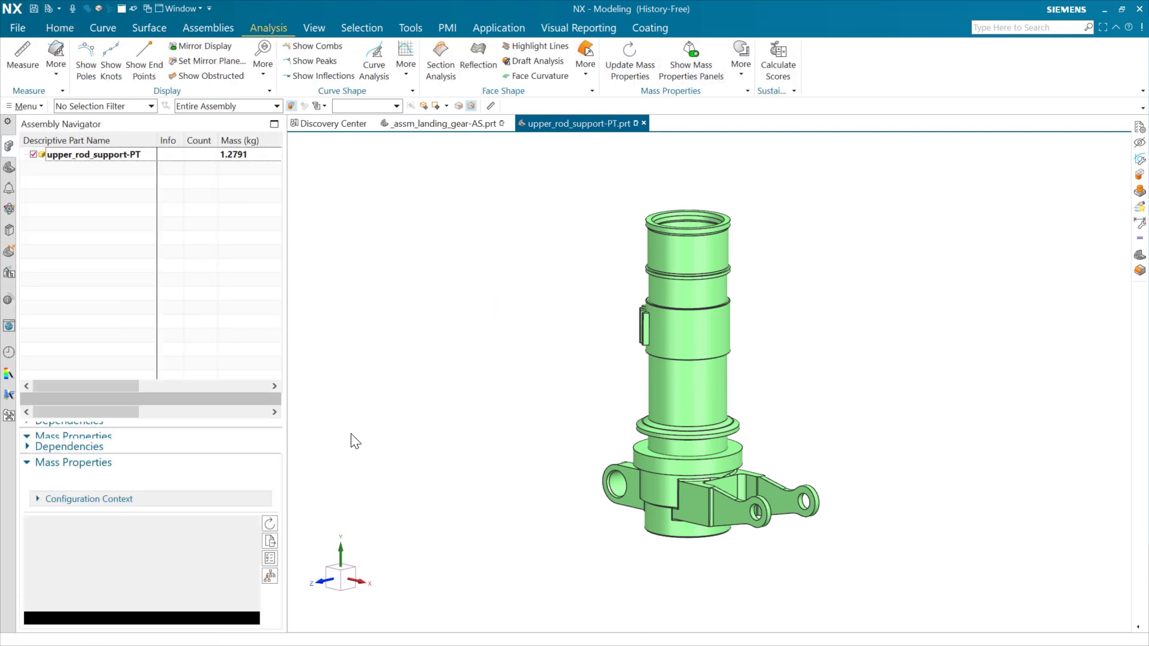
pyautogui.moveTo(288, 442); pyautogui.dragTo(507, 427)
pyautogui.click(90, 155)
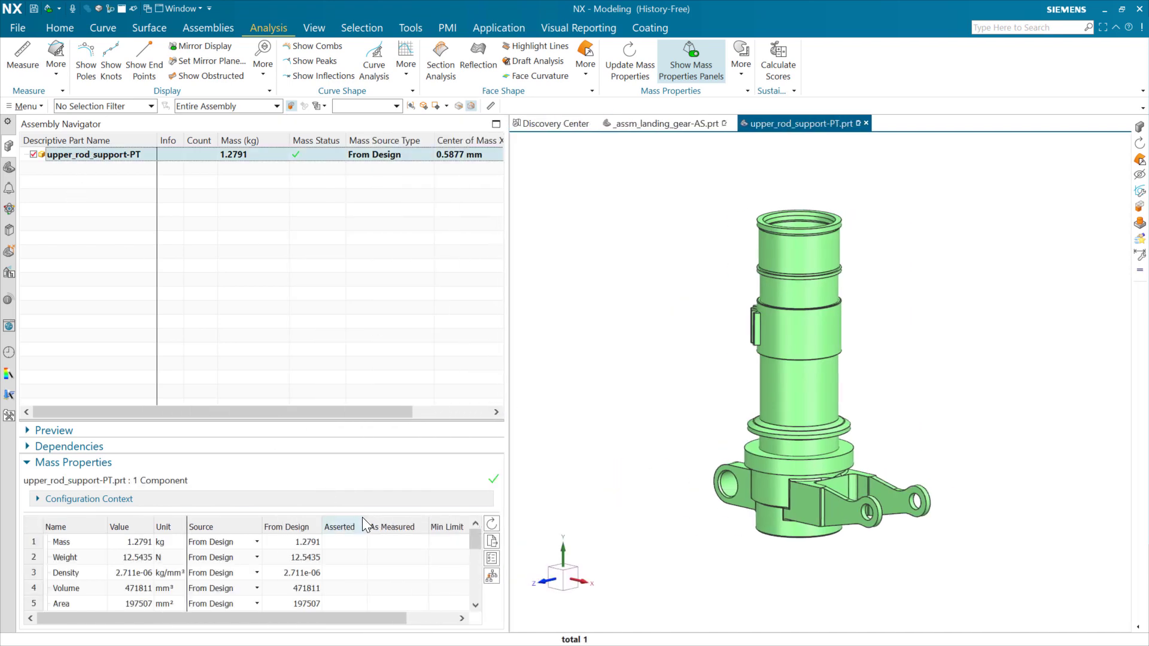
pyautogui.click(94, 499)
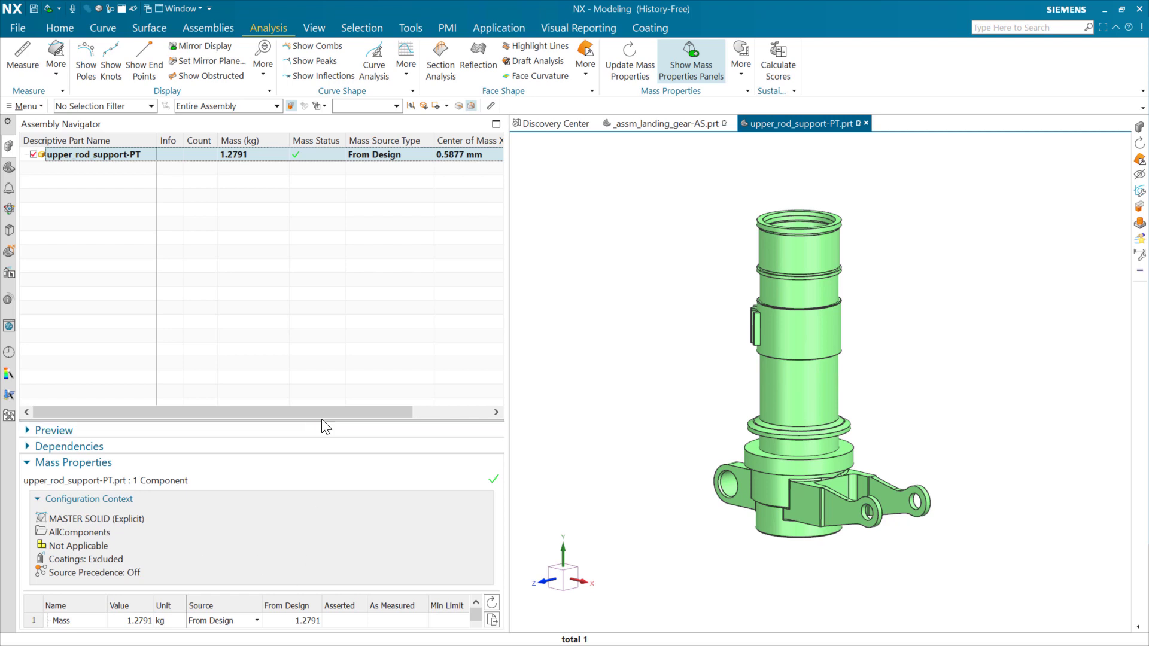
pyautogui.moveTo(324, 411); pyautogui.dragTo(324, 298)
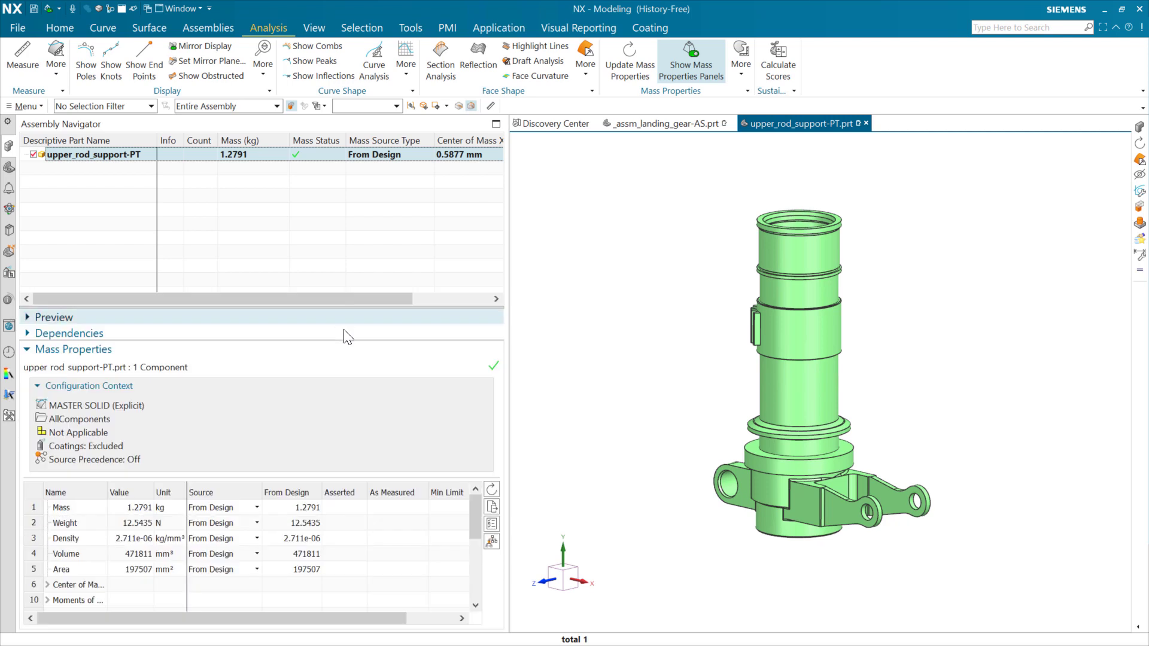
pyautogui.click(495, 526)
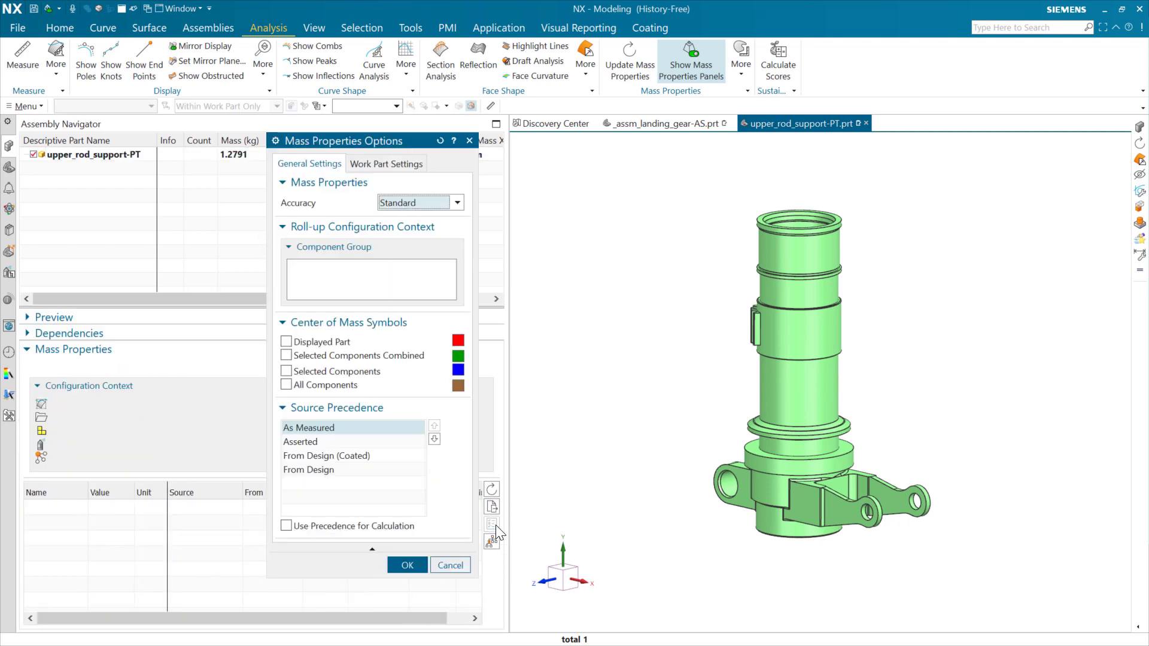
# Step: Turn off Override Reference Set and update upper_rod_support-PT's MODEL mass properties to 1.2791 kg, 471811 mm³
pyautogui.click(392, 165)
pyautogui.click(344, 183)
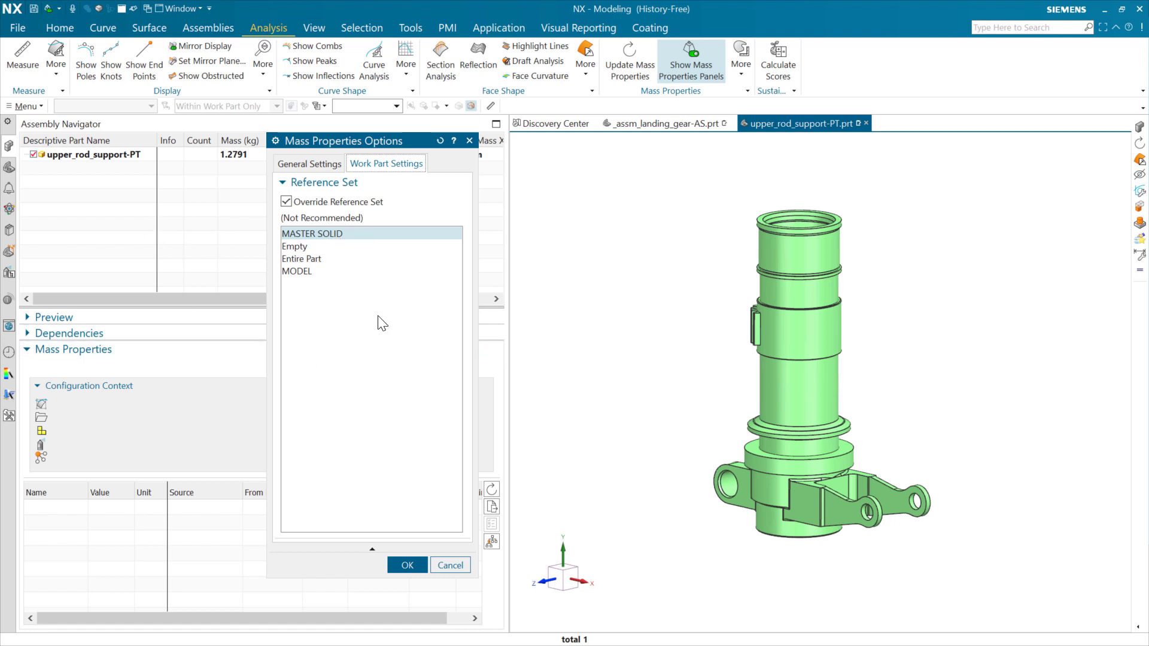
pyautogui.click(333, 203)
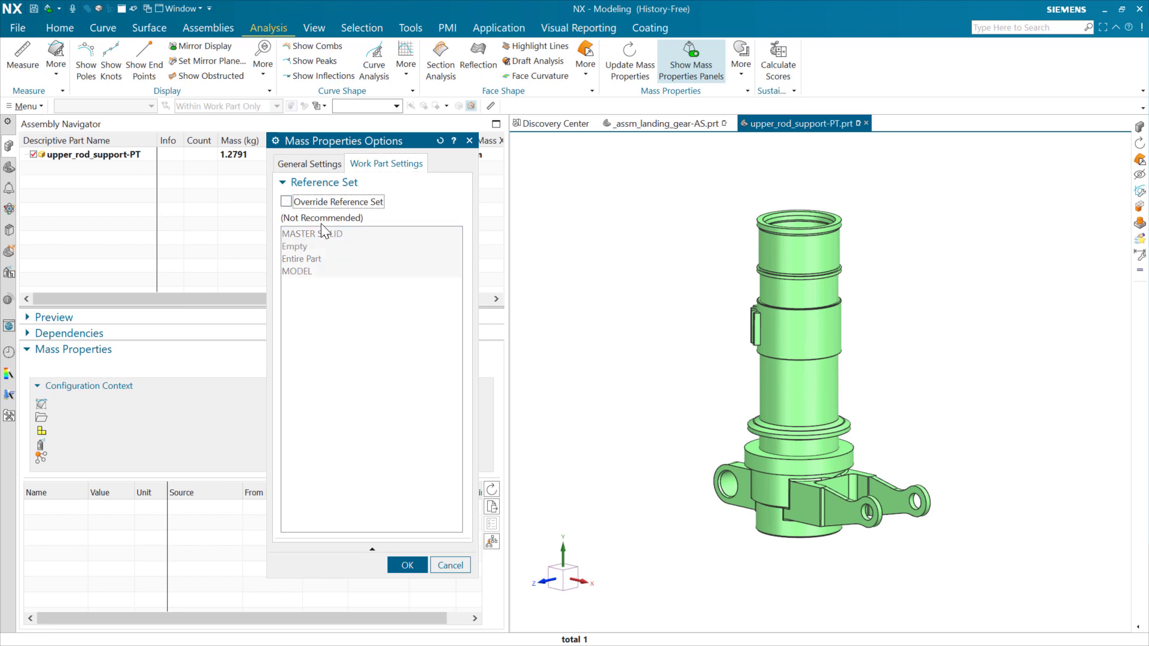
pyautogui.click(411, 564)
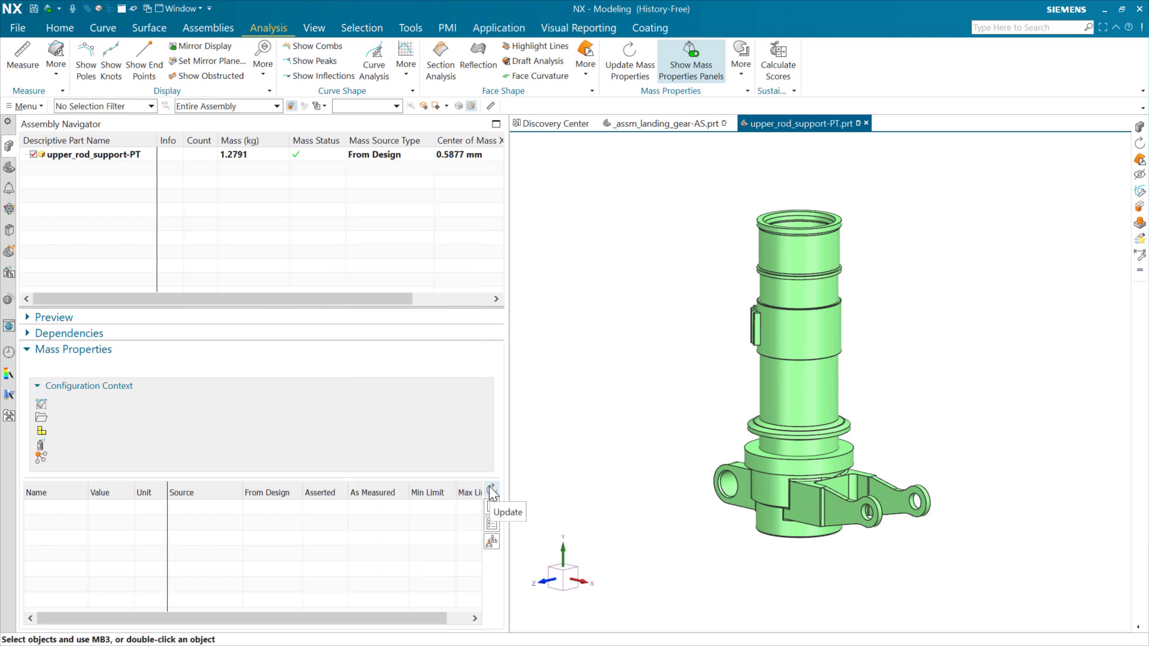
pyautogui.click(491, 489)
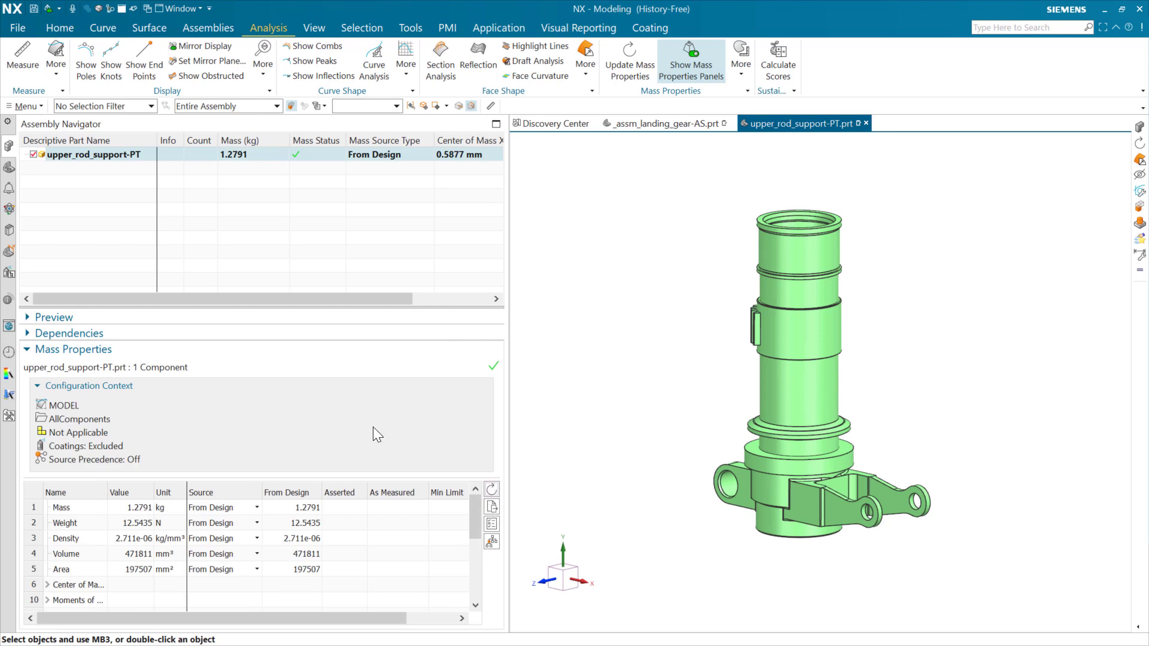
# Step: Back in the landing gear assembly, rerun the Check-Mate tests
pyautogui.click(671, 121)
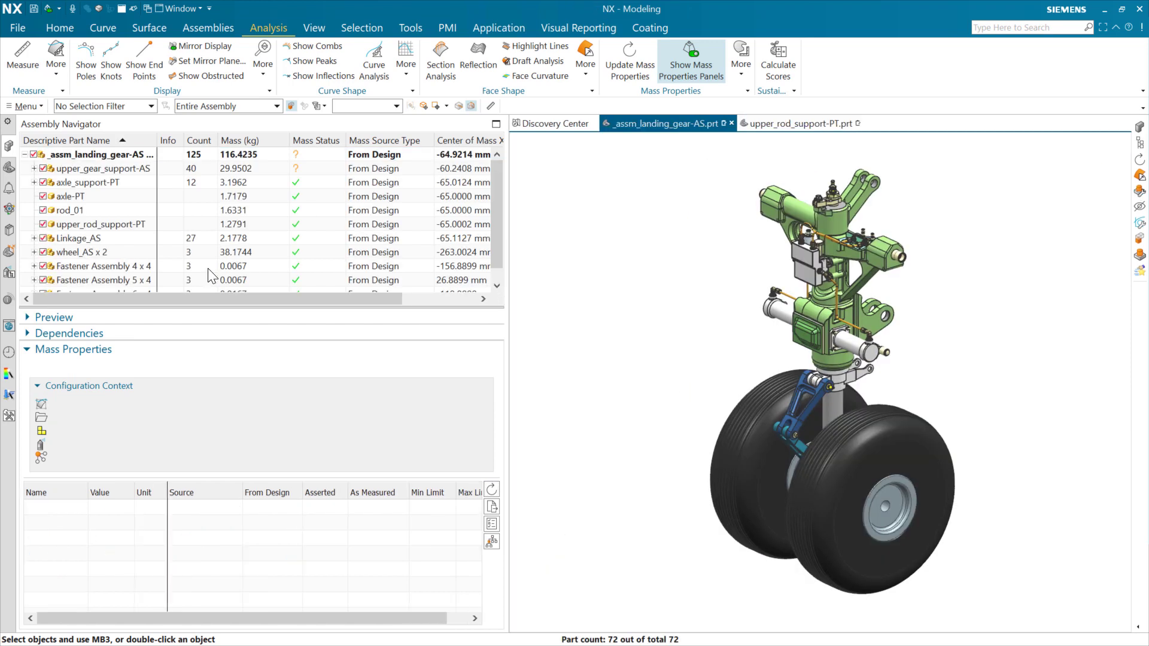
pyautogui.click(8, 299)
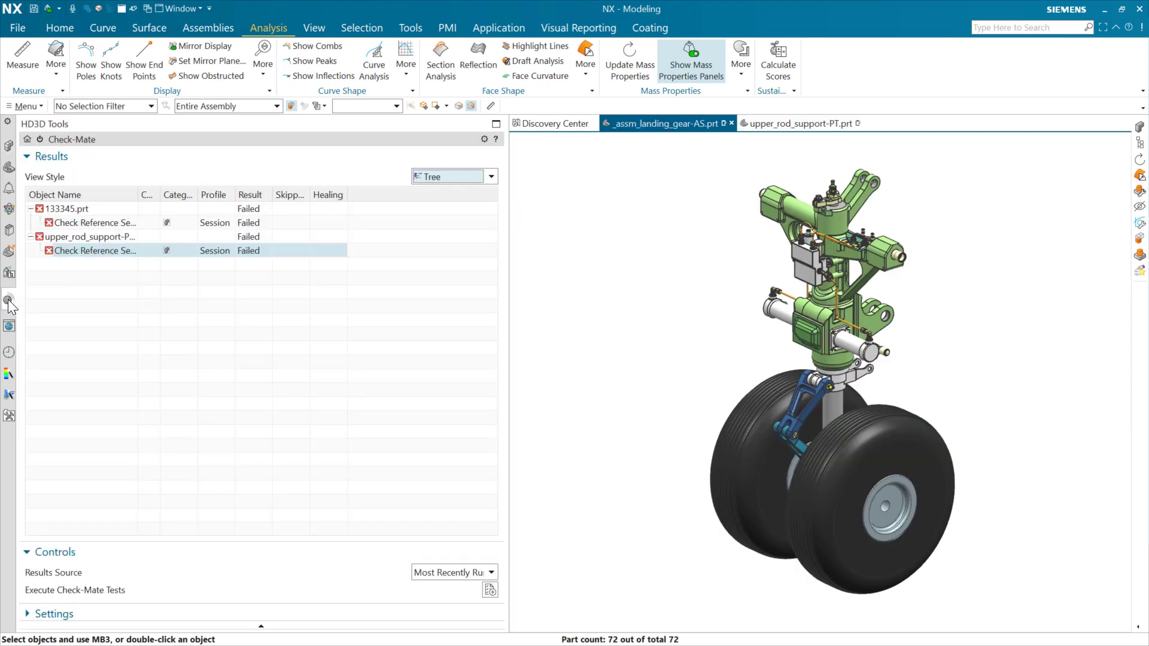
pyautogui.click(490, 590)
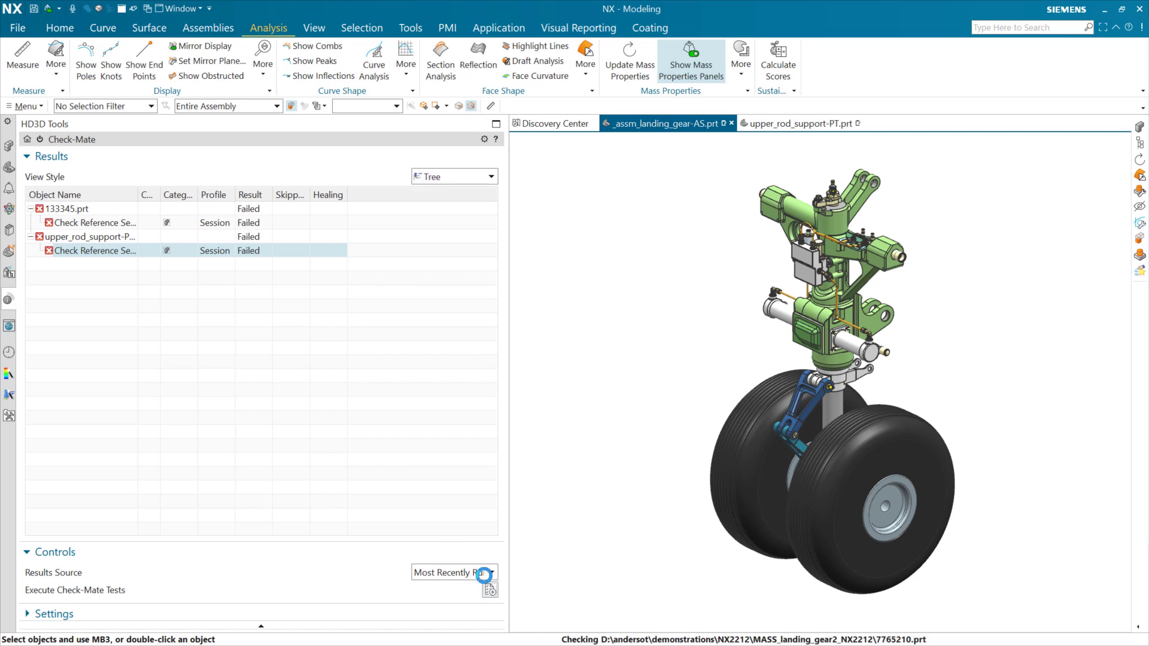
# Step: Expand 133345.prt and view its failed reference-set test's result details
pyautogui.click(31, 208)
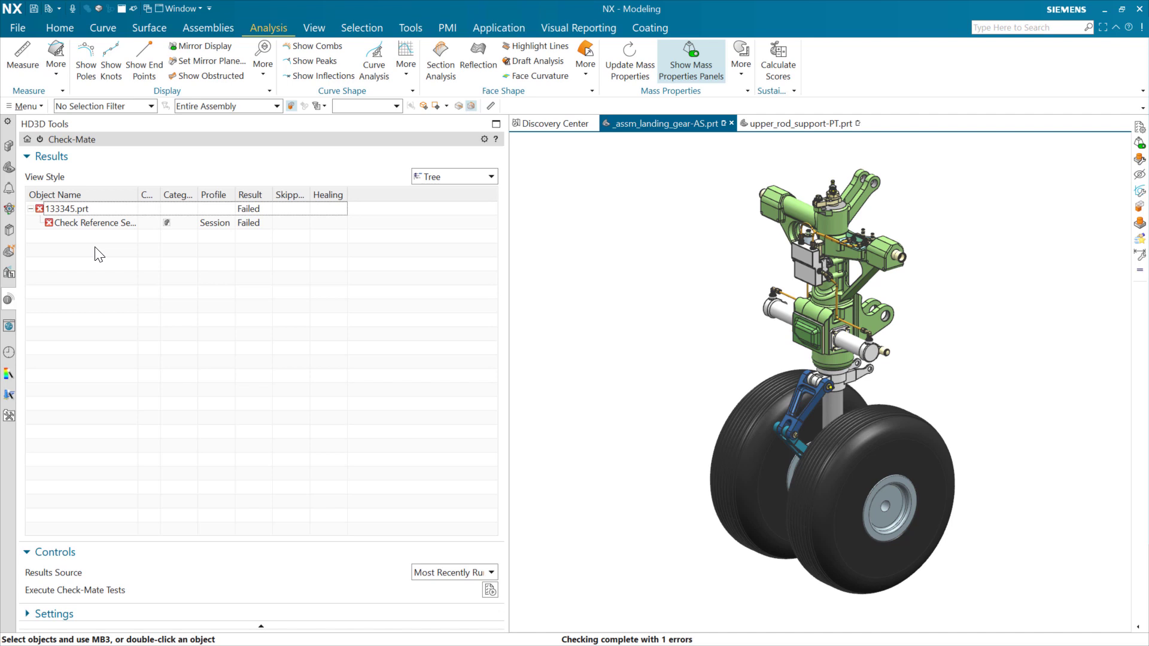
pyautogui.rightClick(87, 221)
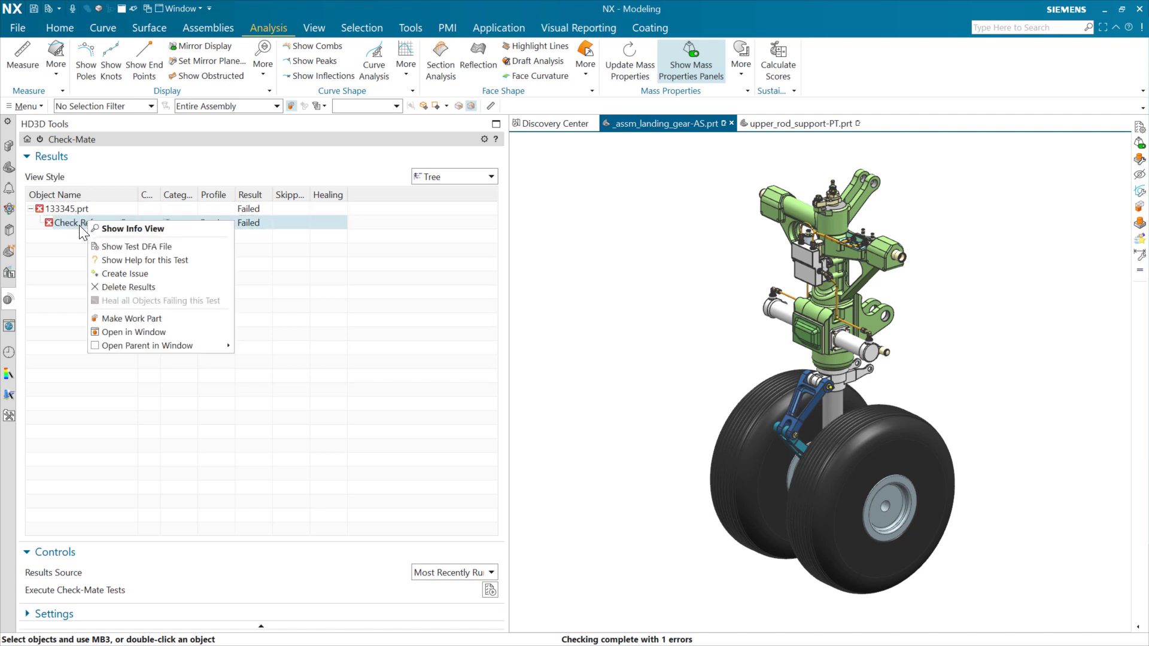
pyautogui.click(129, 229)
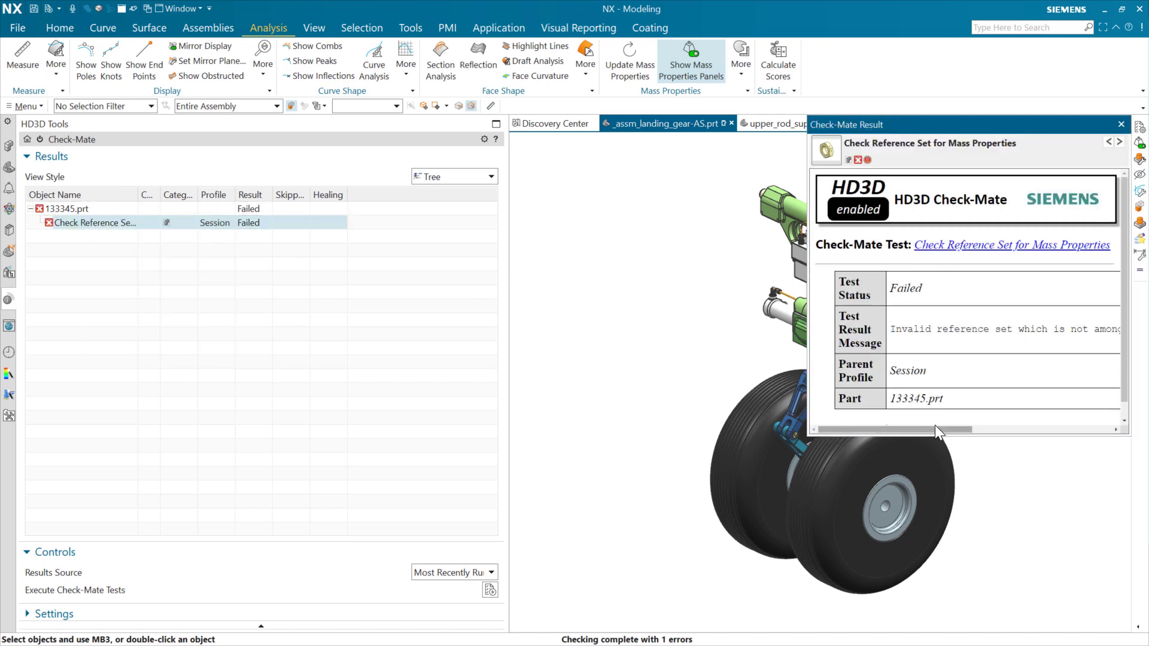
pyautogui.moveTo(938, 429); pyautogui.dragTo(1119, 426)
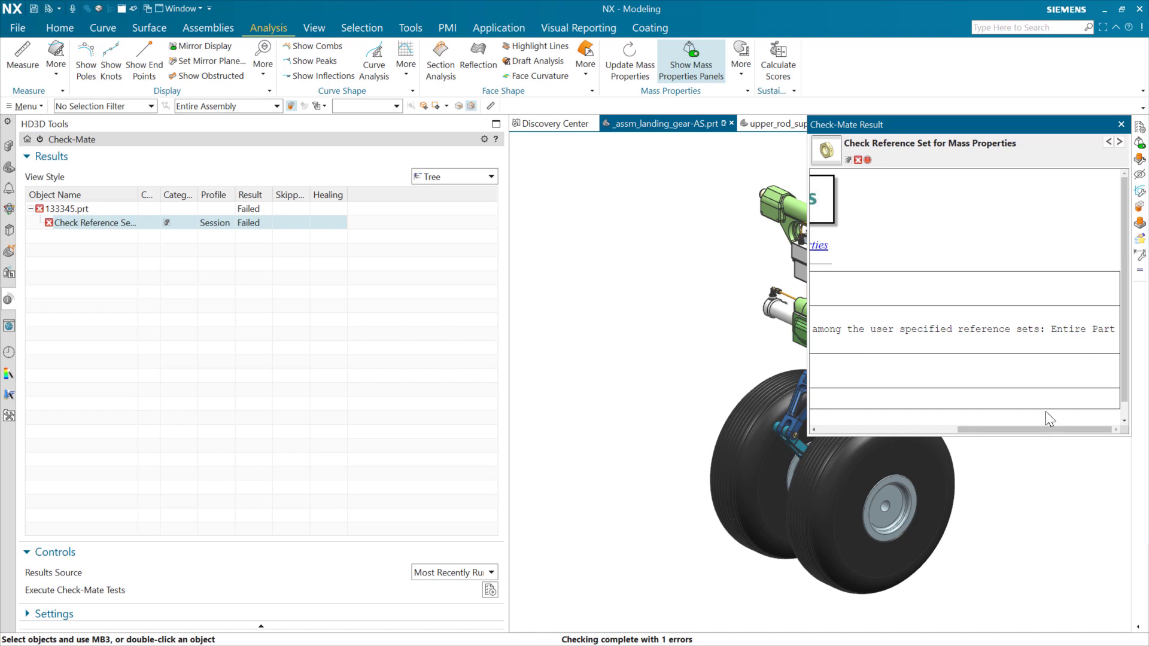
pyautogui.moveTo(1028, 428); pyautogui.dragTo(820, 426)
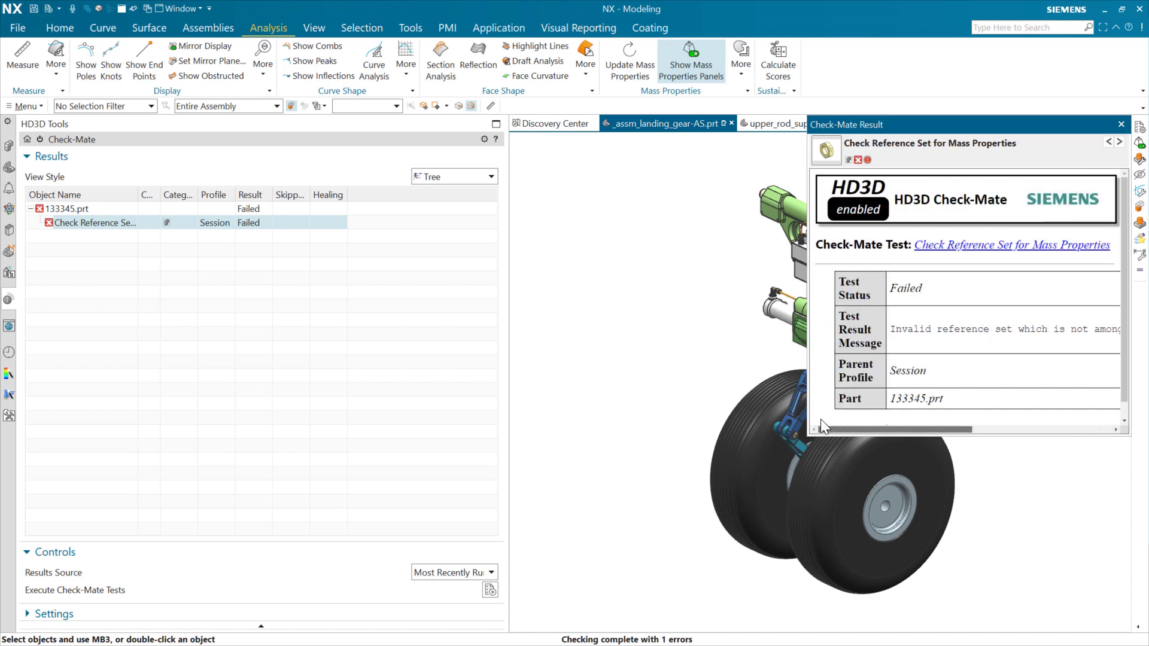
# Step: Close the result summary and bring up actions for the failed 133345.prt result
pyautogui.click(1120, 125)
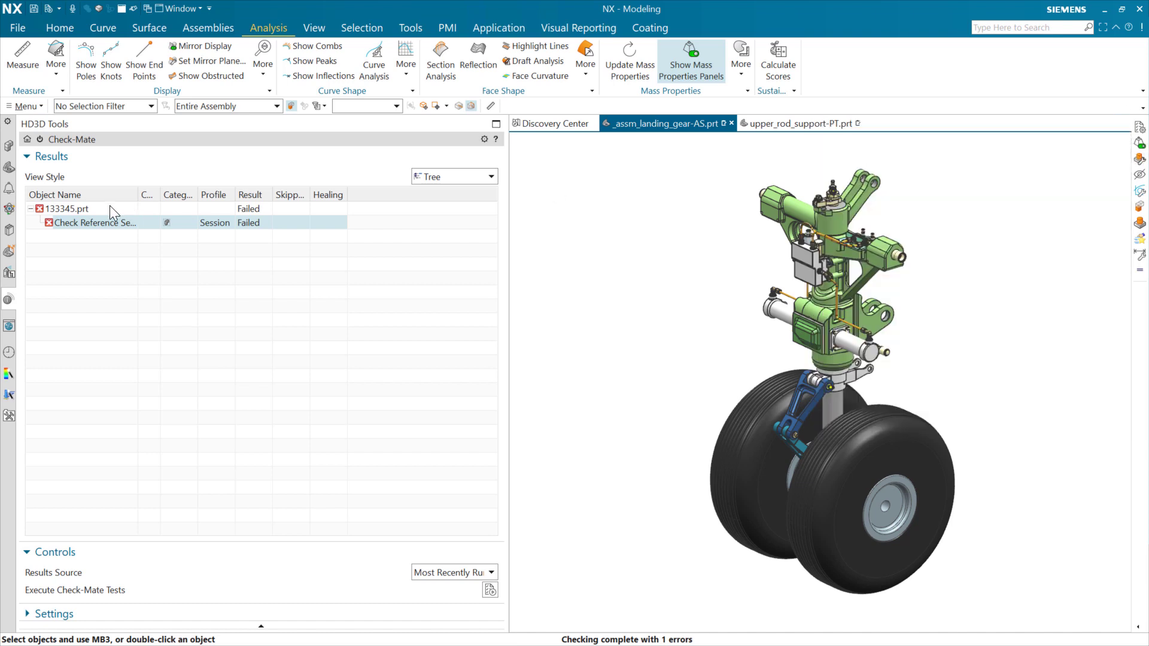
pyautogui.click(81, 207)
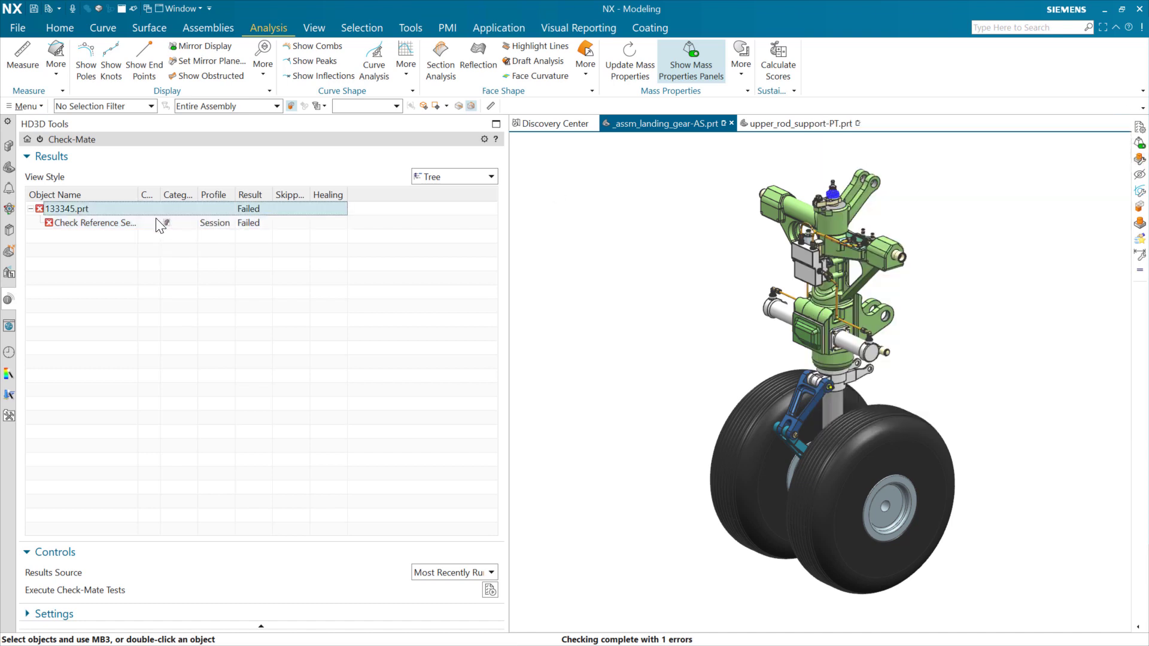
pyautogui.rightClick(75, 209)
# Step: Open 133345.prt in its own window and update its MODEL mass properties to 0.0818 kg
pyautogui.click(141, 307)
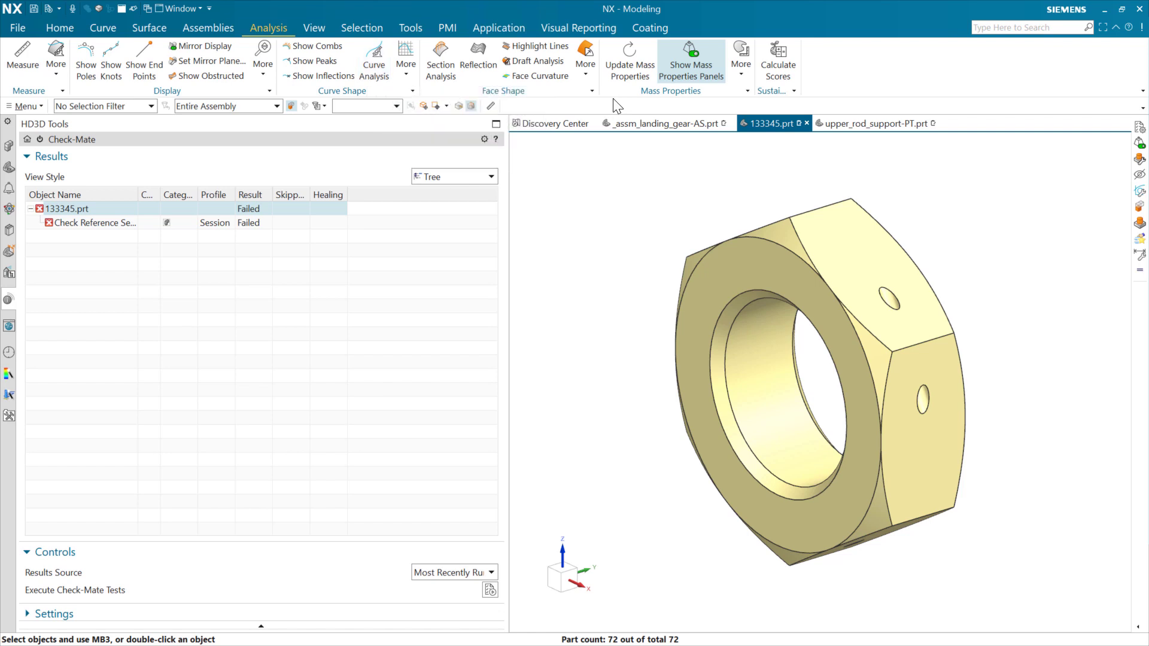
pyautogui.click(9, 145)
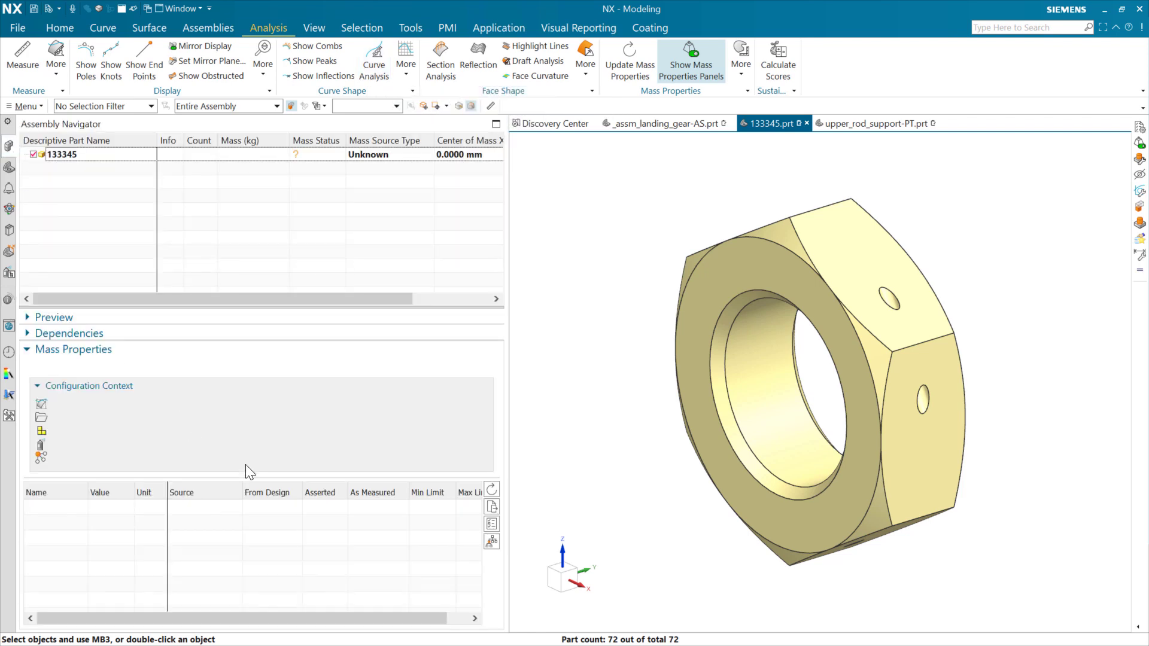
pyautogui.click(78, 157)
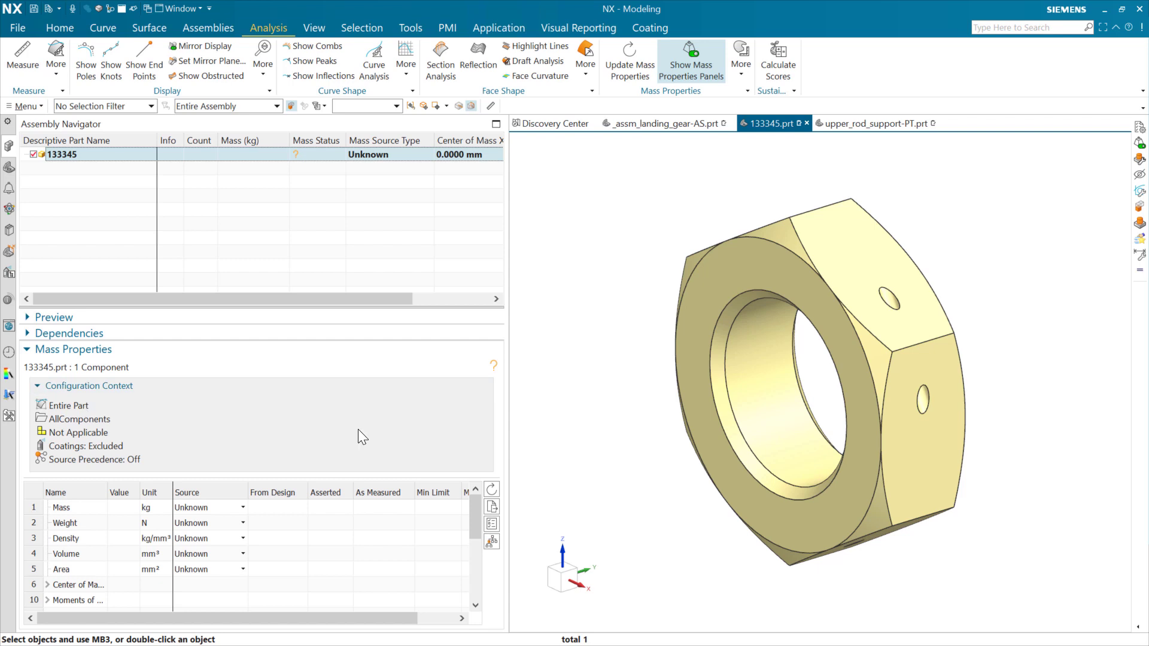
pyautogui.click(491, 490)
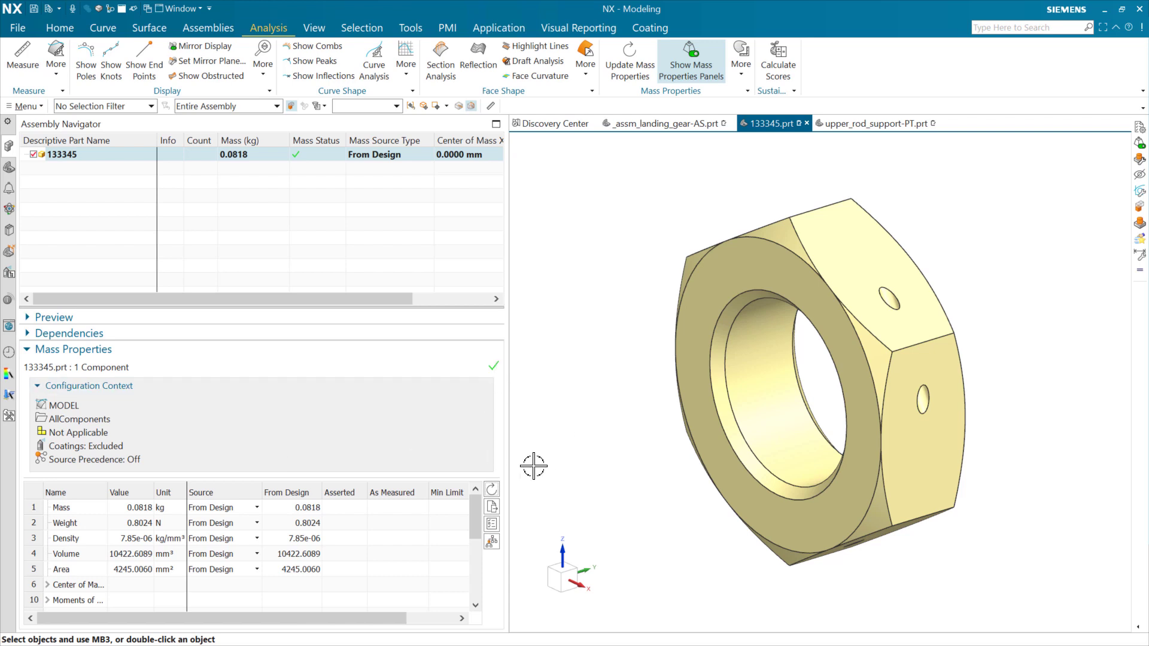
# Step: Return to the landing gear assembly and rerun the Check-Mate tests
pyautogui.click(667, 125)
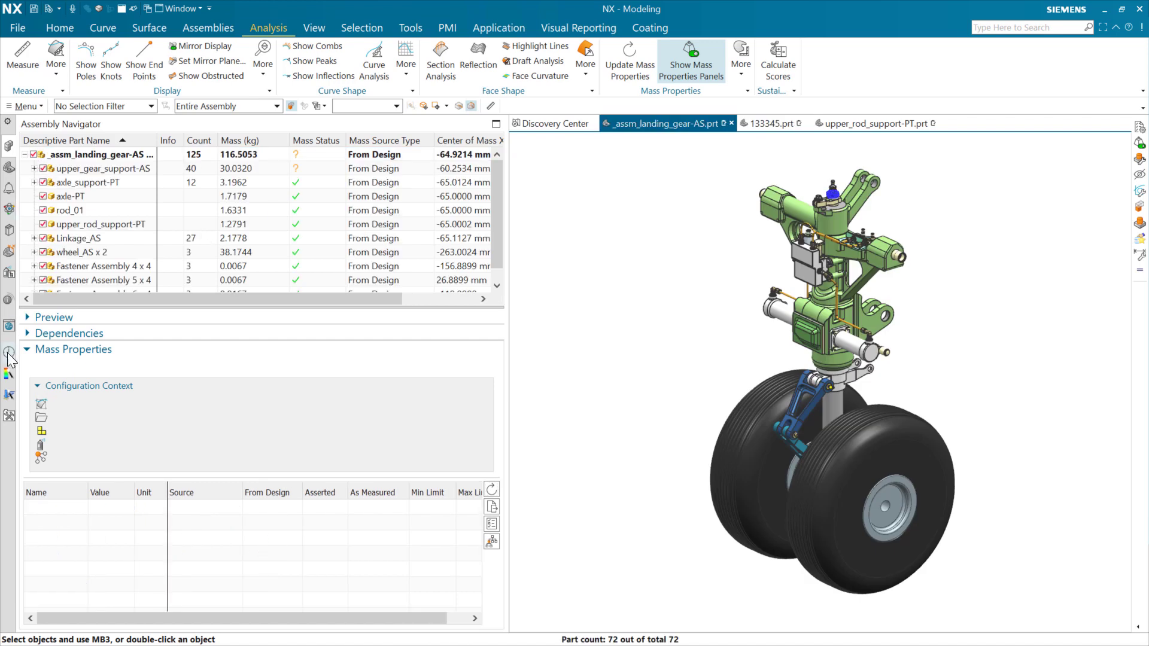
pyautogui.click(9, 299)
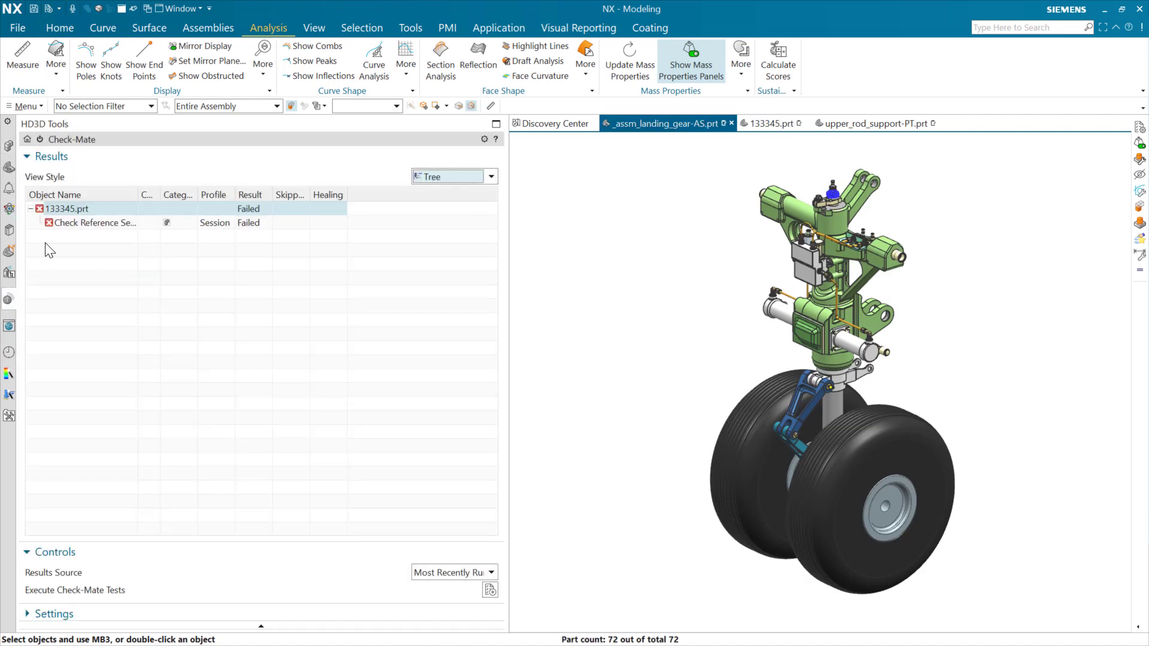
pyautogui.click(490, 590)
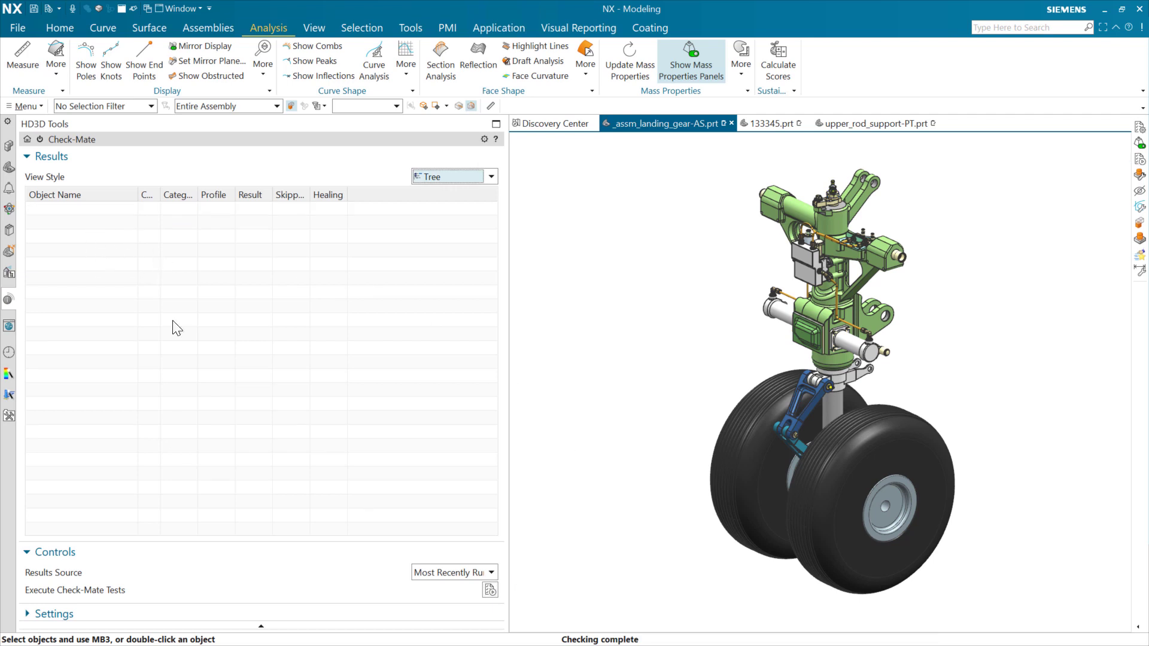
# Step: Show passed results to confirm every part passed, then hide them again
pyautogui.click(177, 614)
pyautogui.click(30, 445)
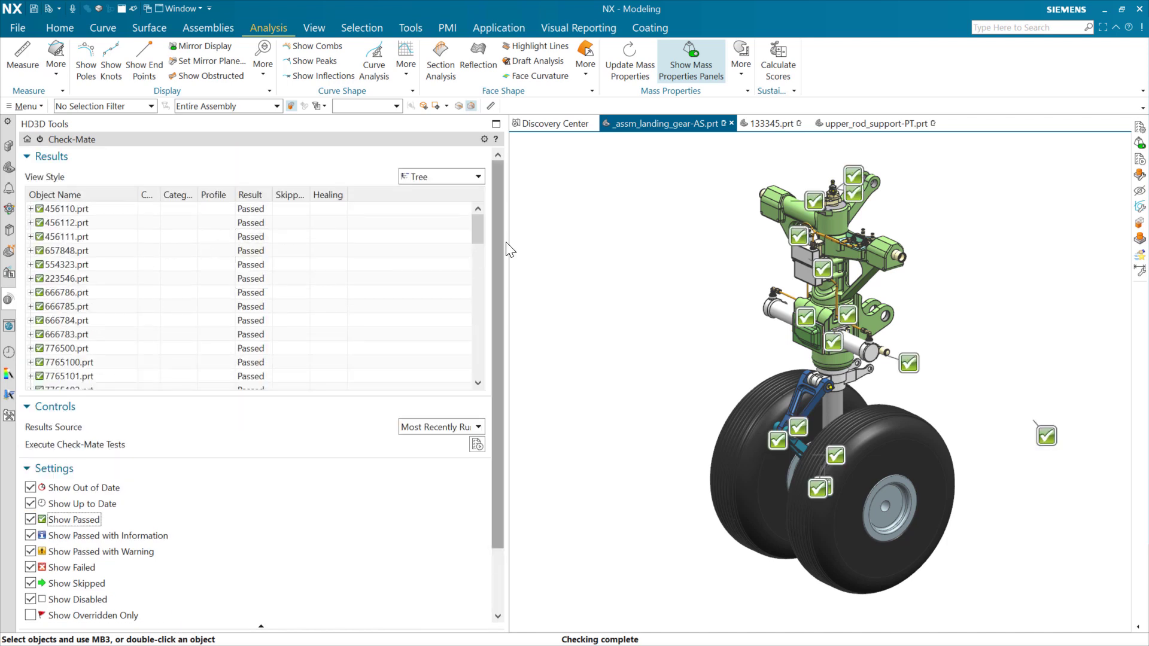
pyautogui.moveTo(482, 223); pyautogui.dragTo(209, 363)
pyautogui.click(31, 520)
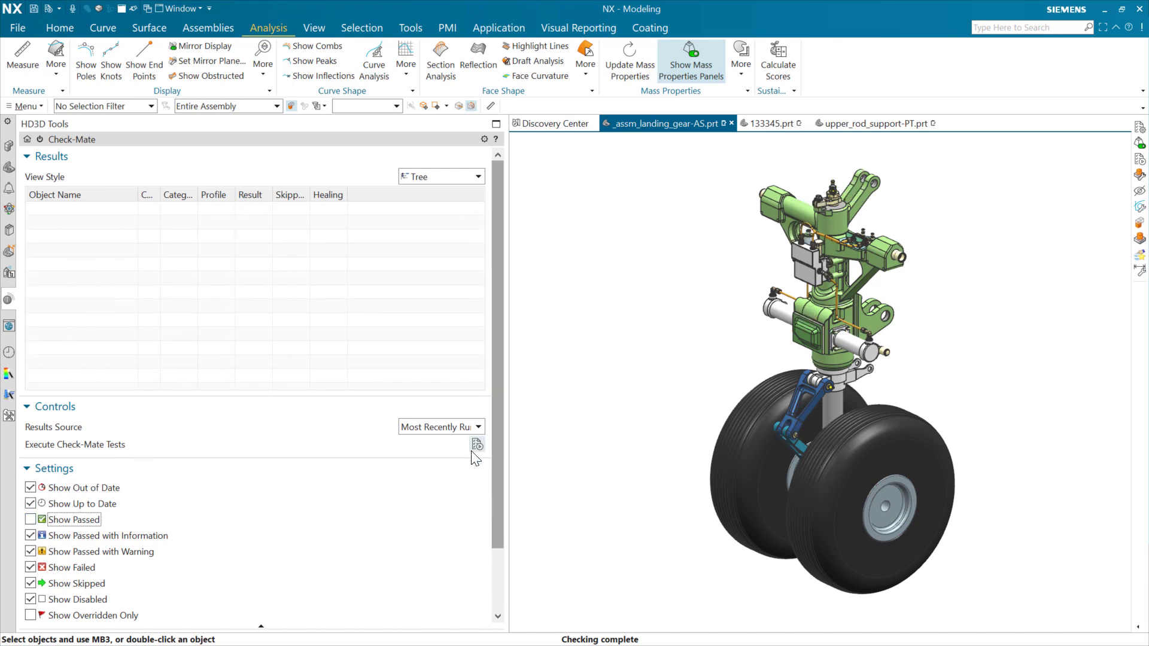
pyautogui.click(441, 469)
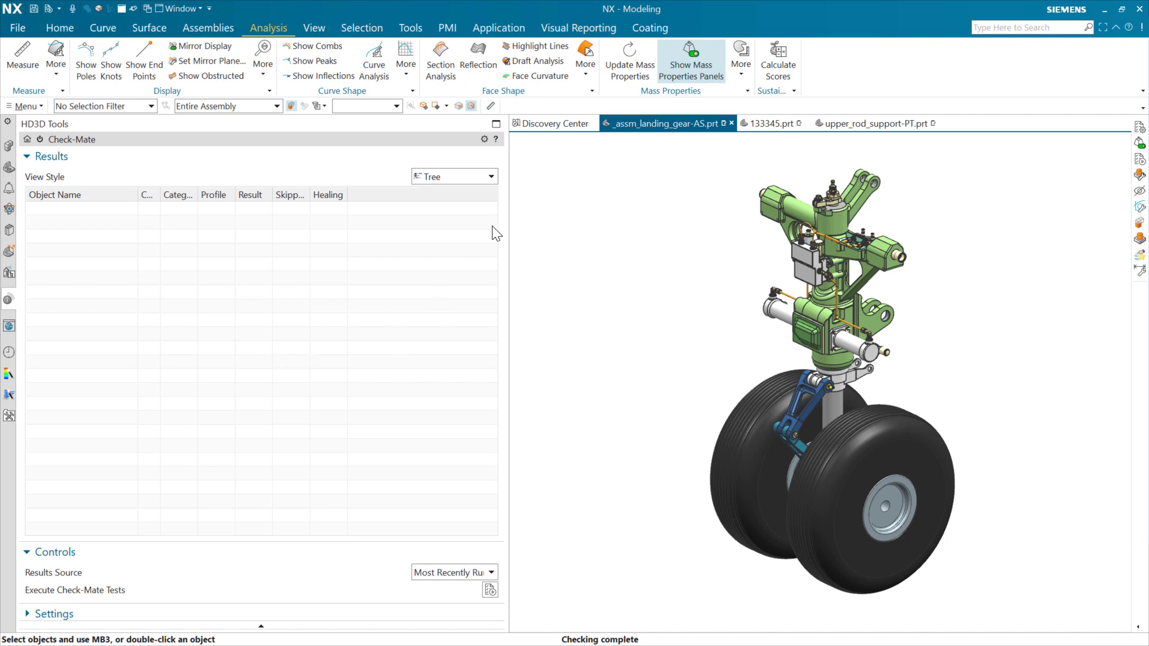
# Step: Close and reopen all modified parts, then rerun Check-Mate and acknowledge the read-only warning
pyautogui.click(22, 29)
pyautogui.moveTo(43, 76)
pyautogui.click(203, 335)
pyautogui.click(490, 349)
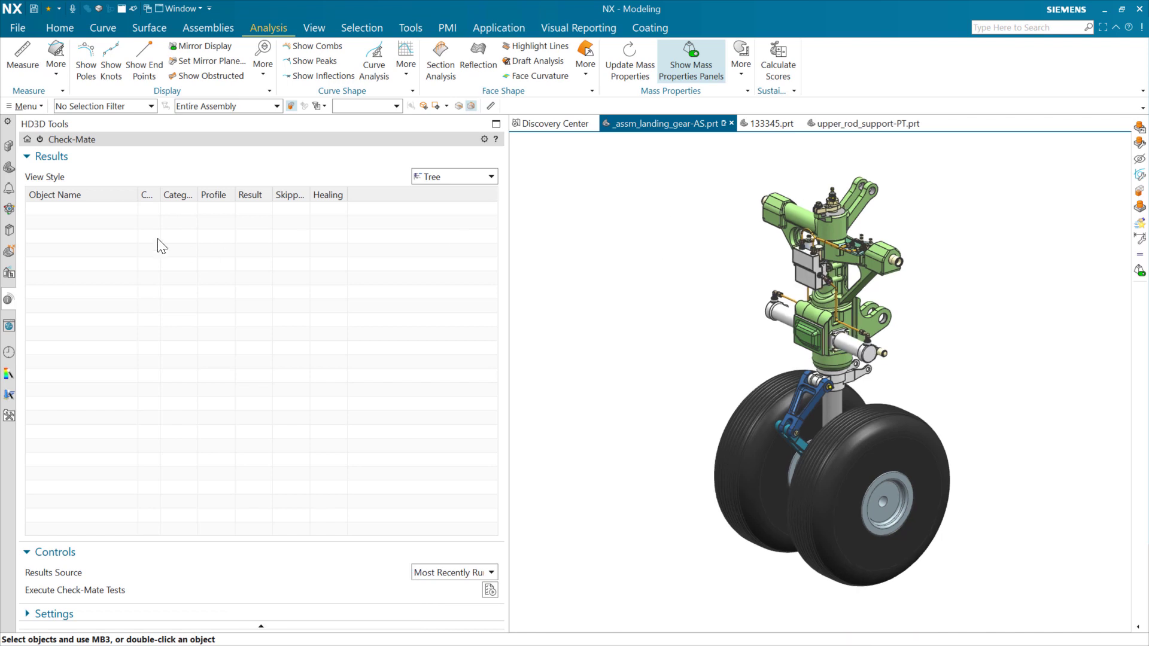
pyautogui.click(490, 589)
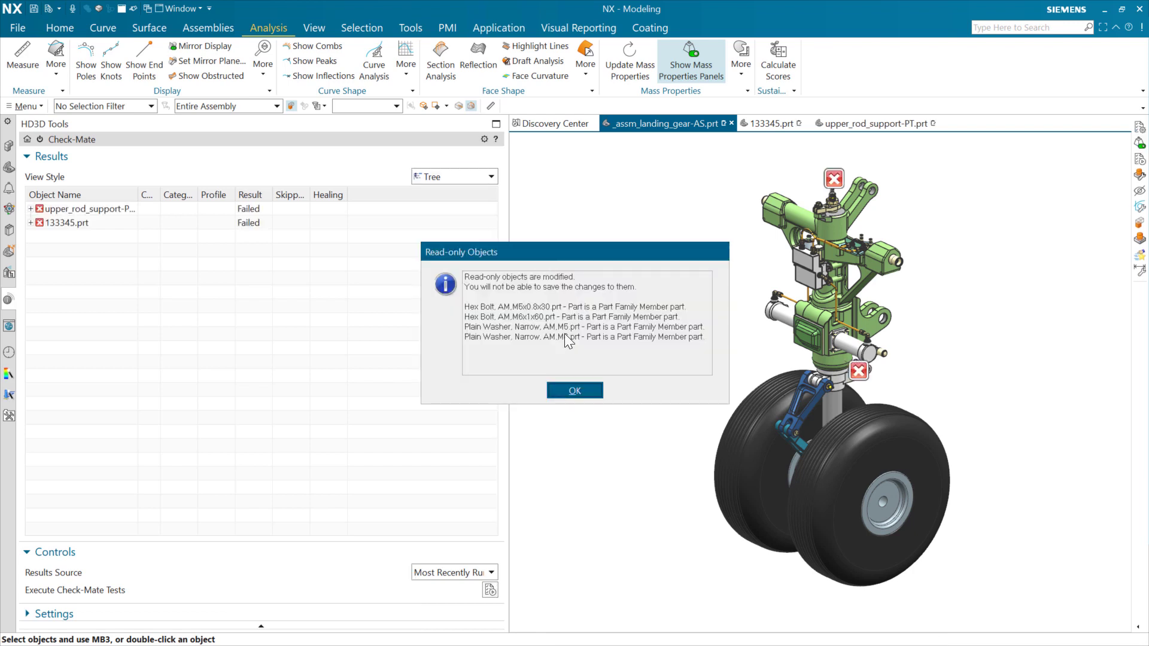
pyautogui.click(574, 390)
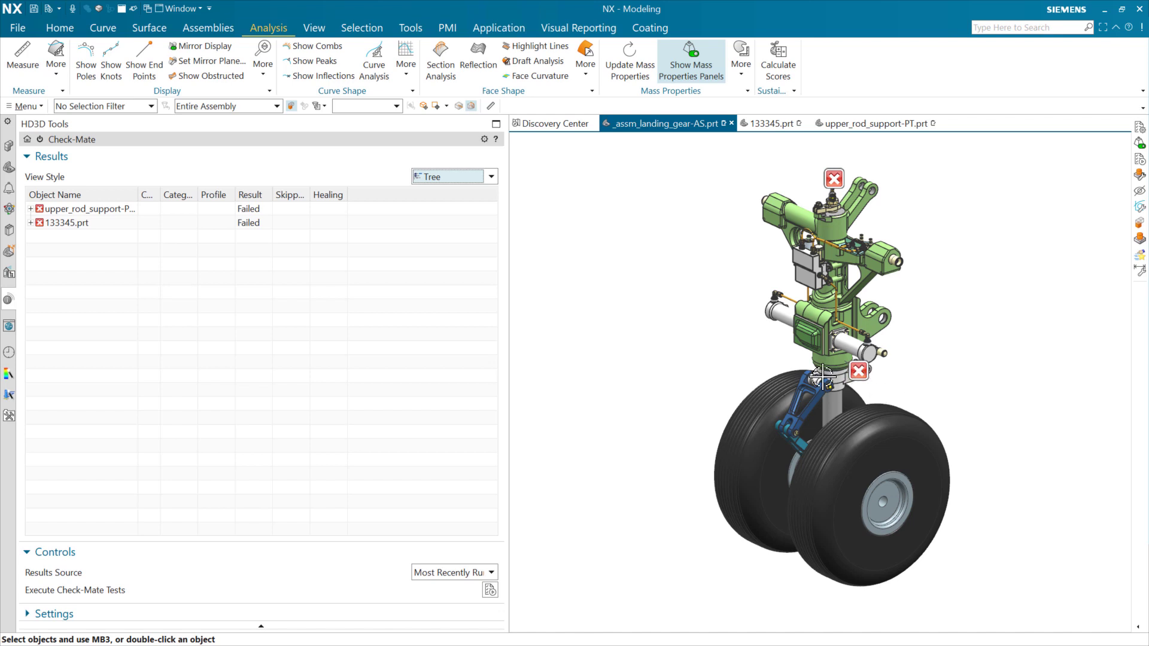
# Step: Activate the Mass Properties Reference Set report in Visual Reporting to colour the assembly
pyautogui.click(27, 140)
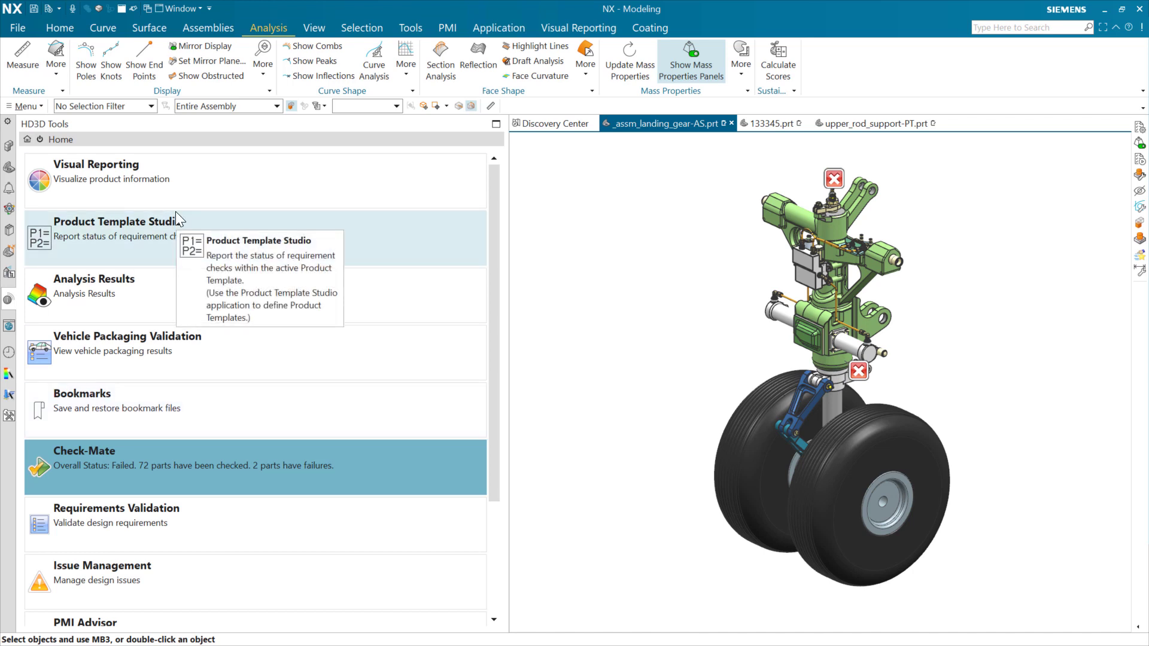
pyautogui.click(183, 172)
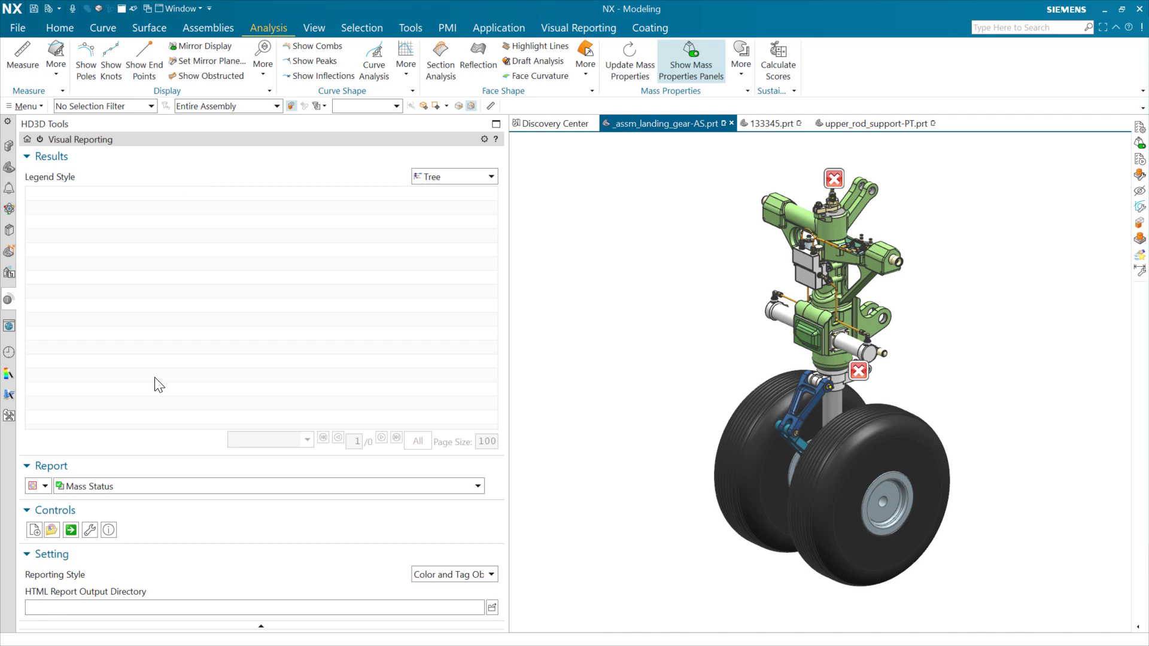
pyautogui.click(153, 489)
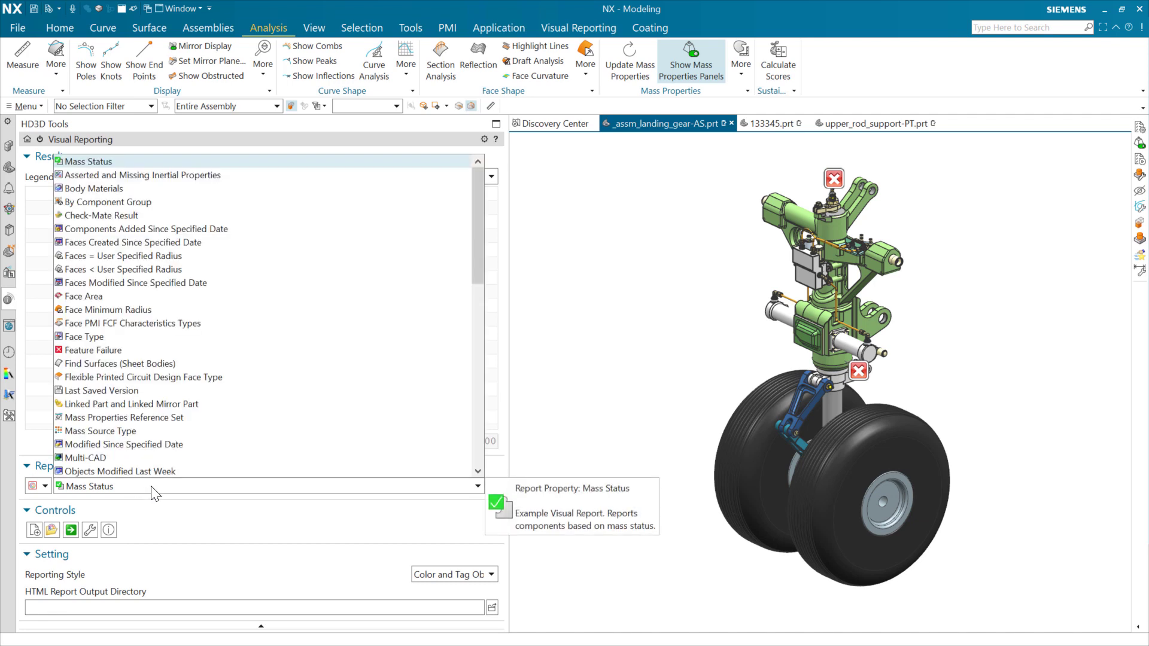
pyautogui.click(194, 417)
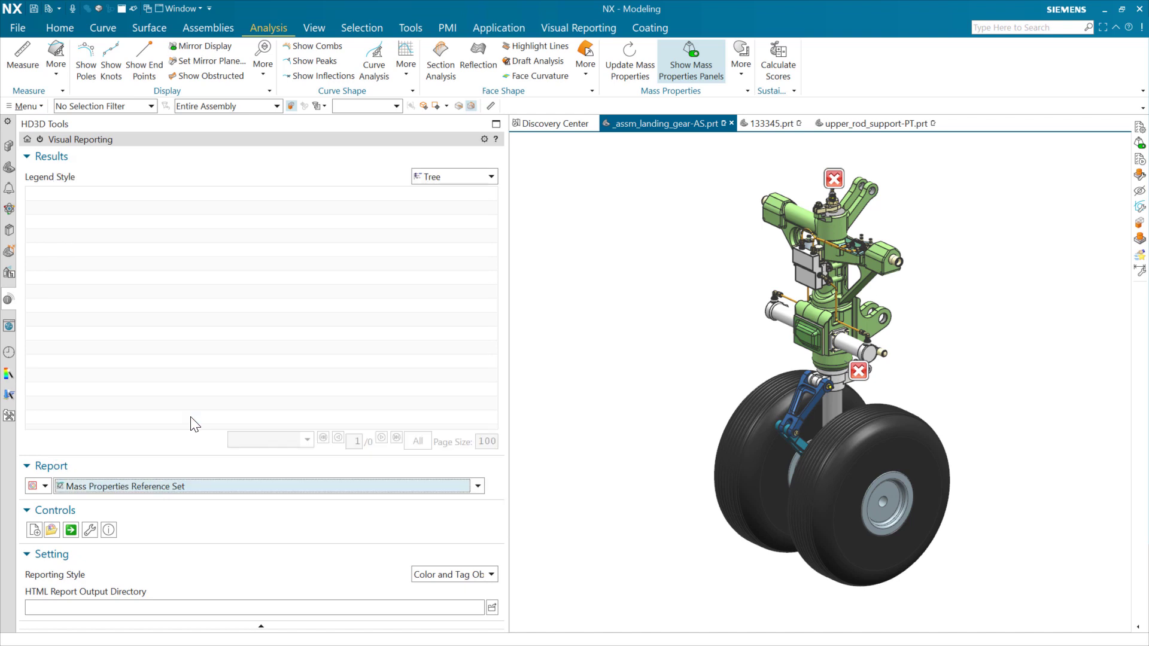
pyautogui.click(70, 530)
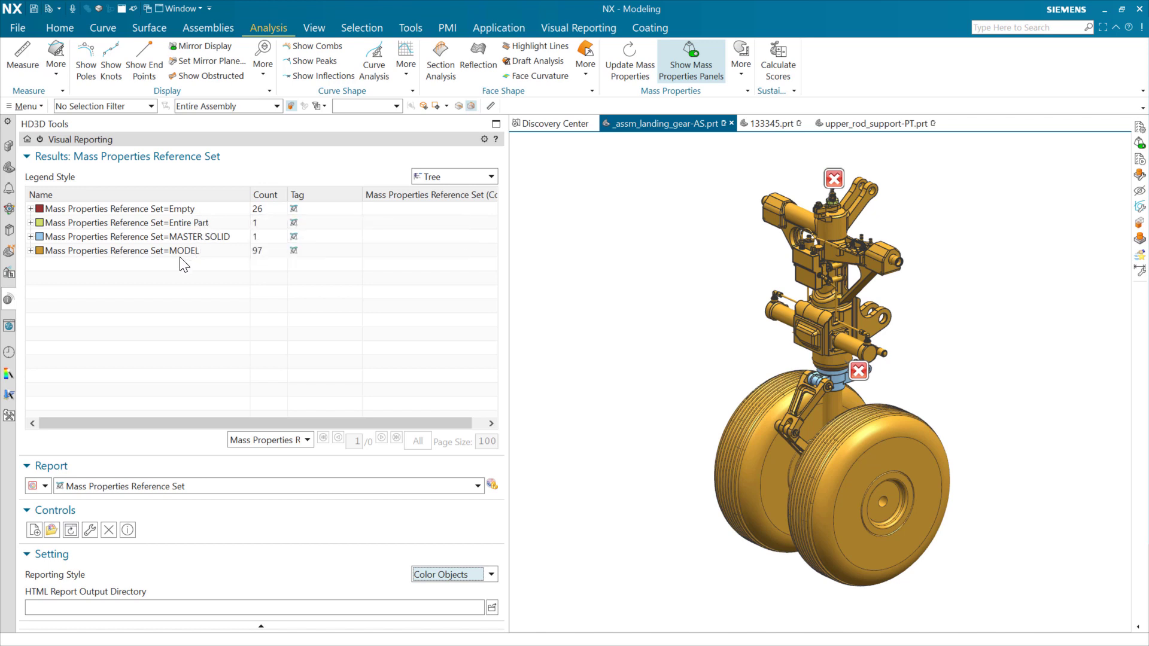
# Step: Expand the MASTER SOLID and Entire Part groups to reveal upper_rod_support-PT and 133345
pyautogui.click(31, 236)
pyautogui.click(31, 223)
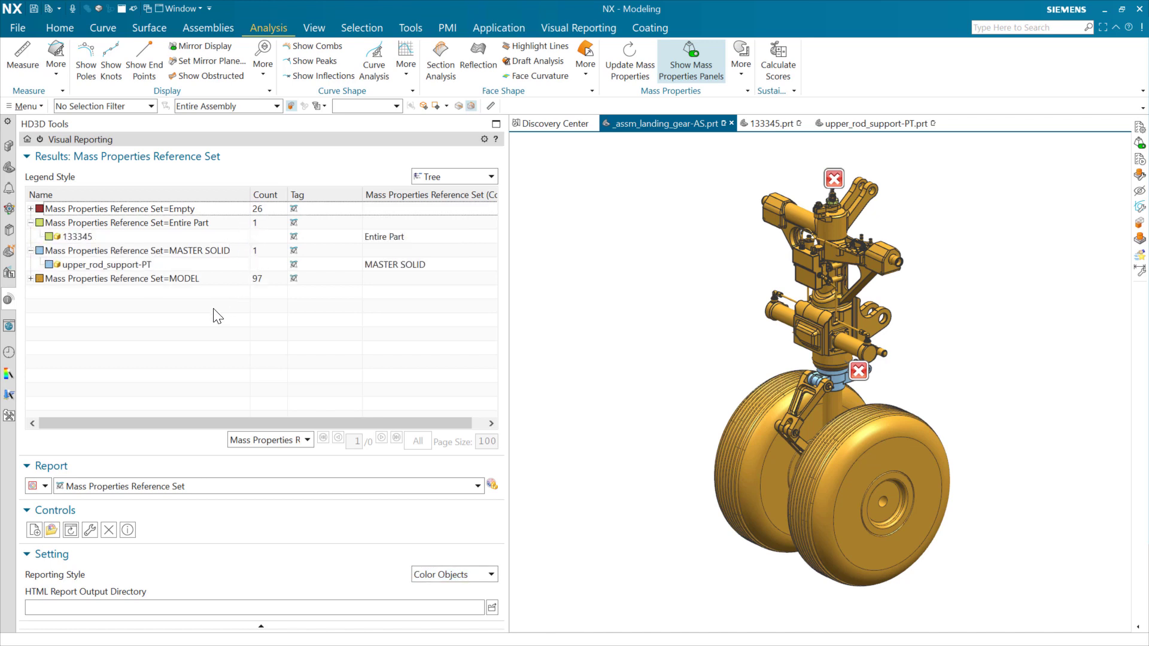
pyautogui.rightClick(116, 237)
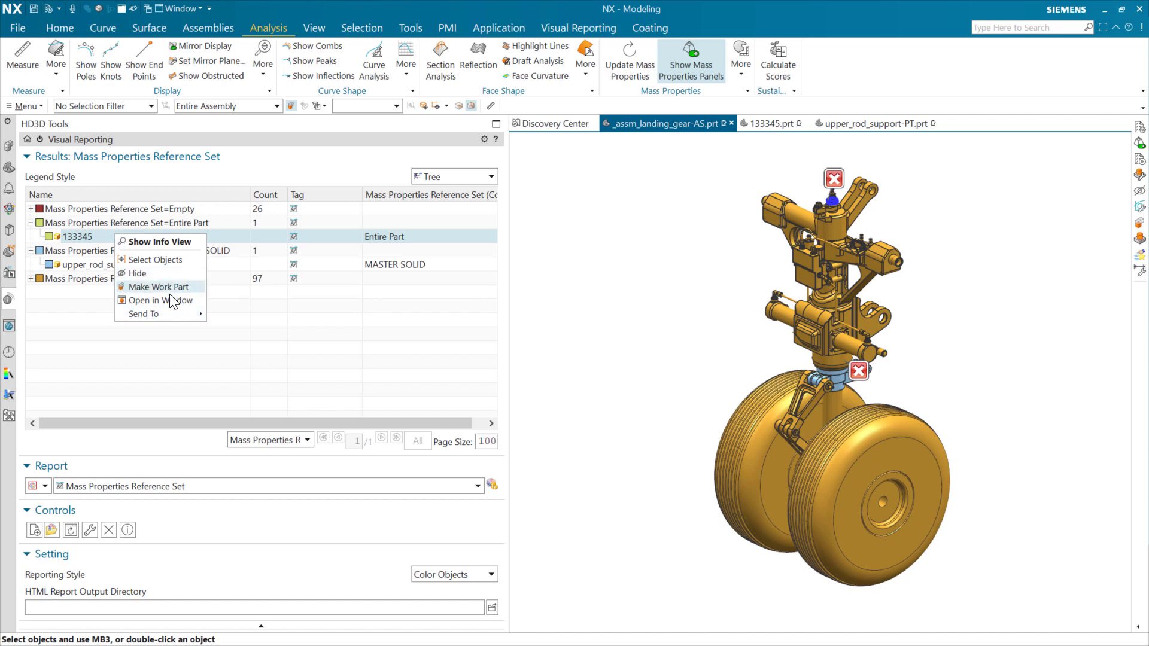
pyautogui.click(176, 348)
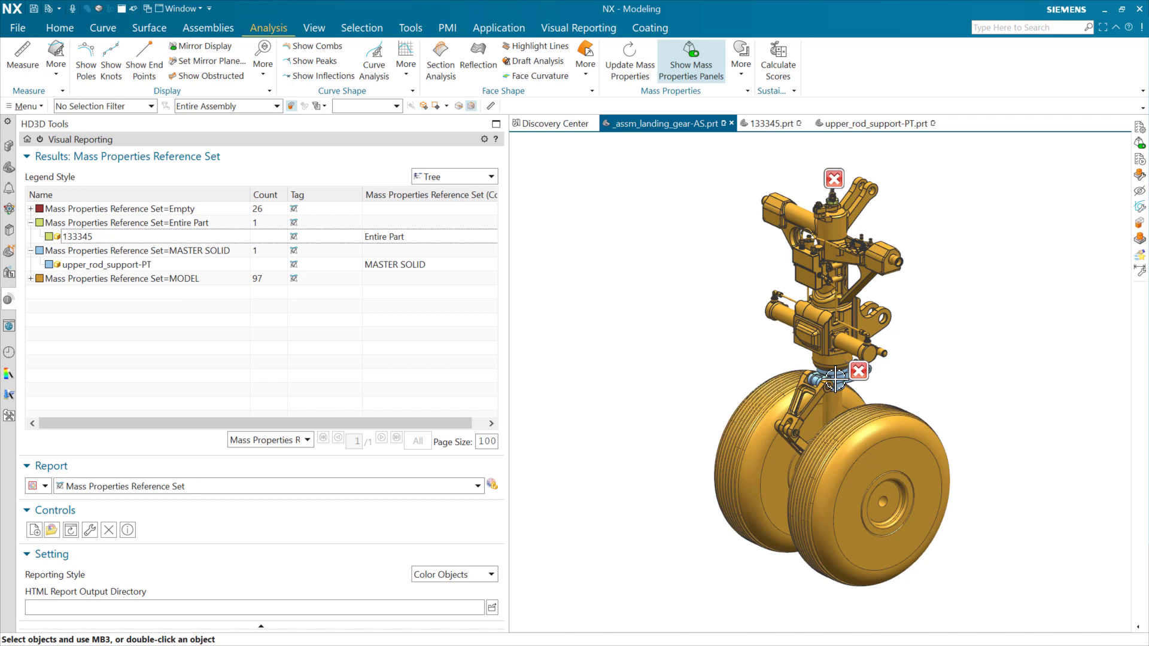